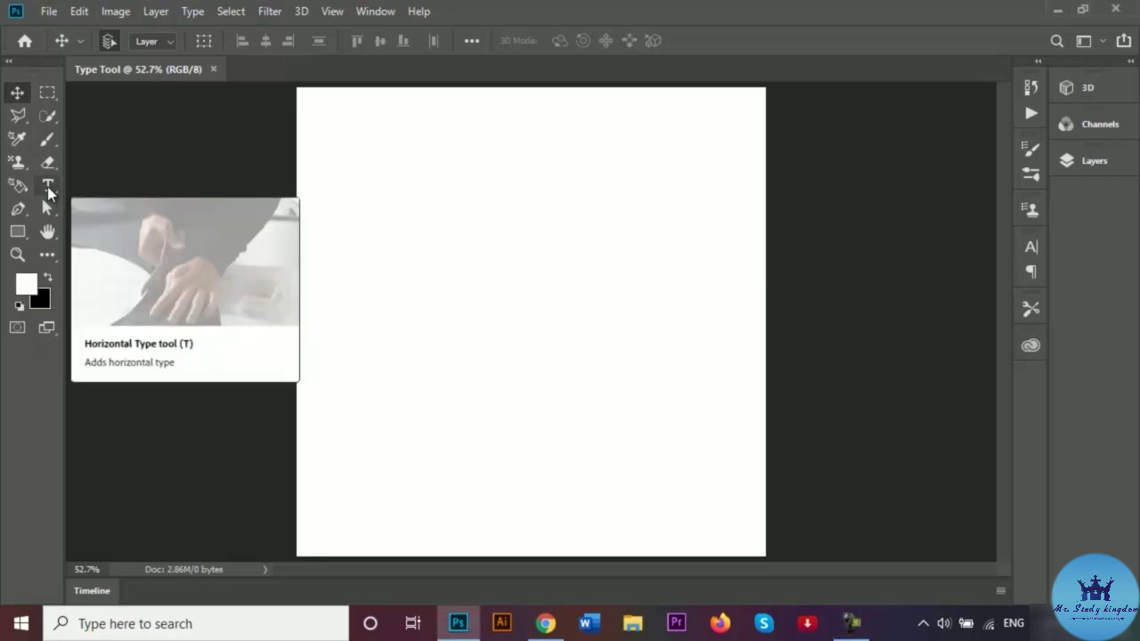
Step: Add the horizontal text "Courage" with the Horizontal Type tool and place it in the canvas's upper-left area
{"action": "left_click", "coordinate": [49, 191]}
{"action": "left_click", "coordinate": [49, 191]}
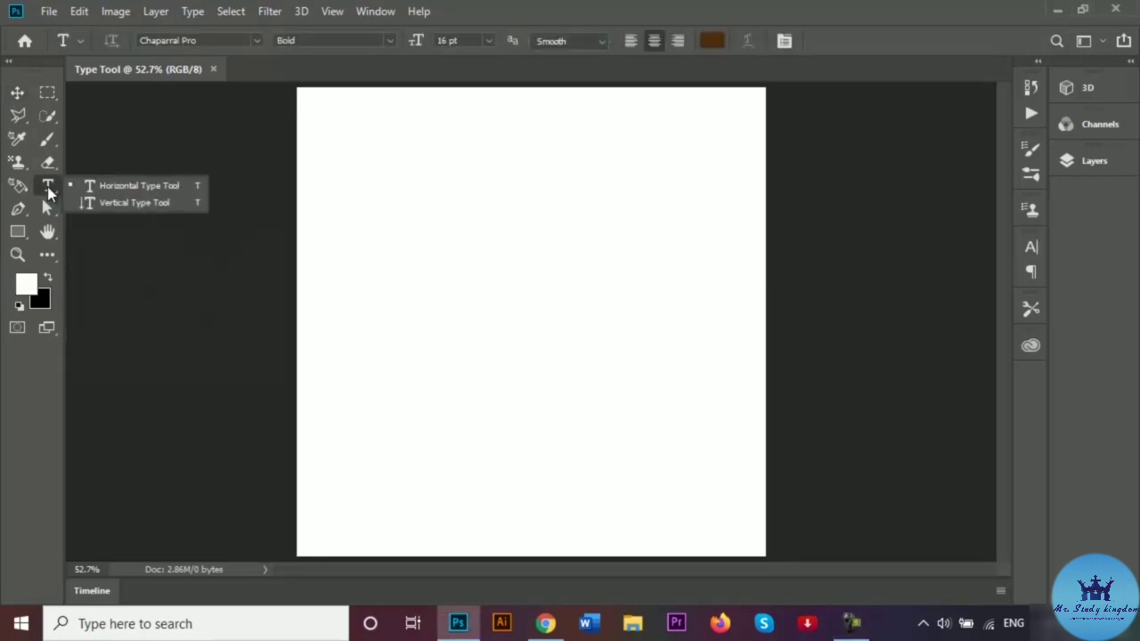
{"action": "left_click", "coordinate": [156, 187]}
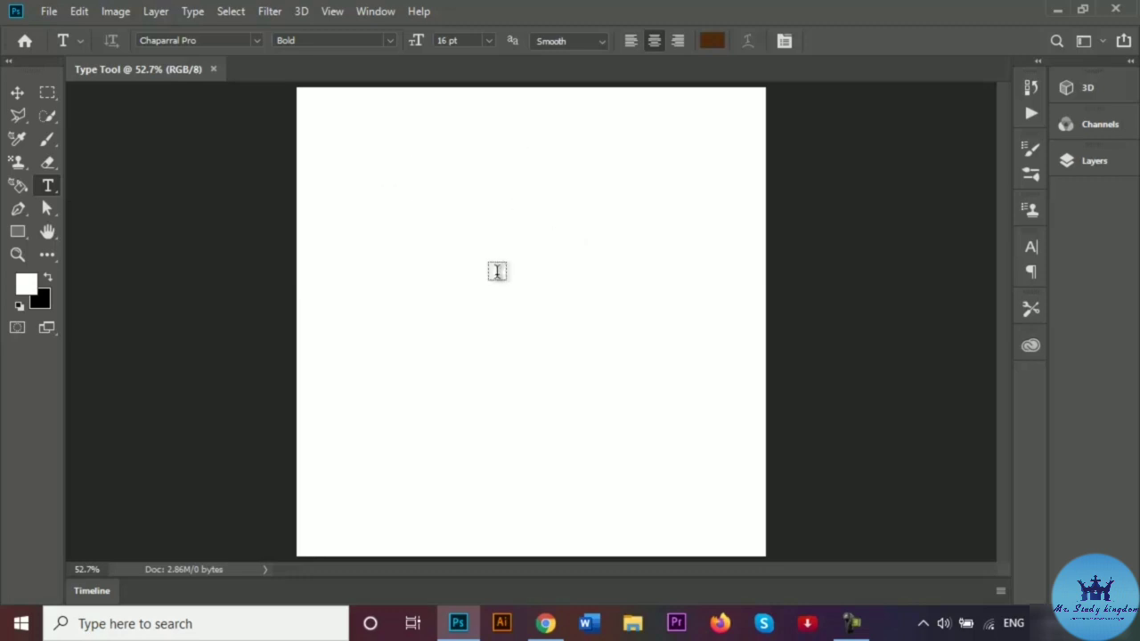
{"action": "left_click", "coordinate": [375, 211]}
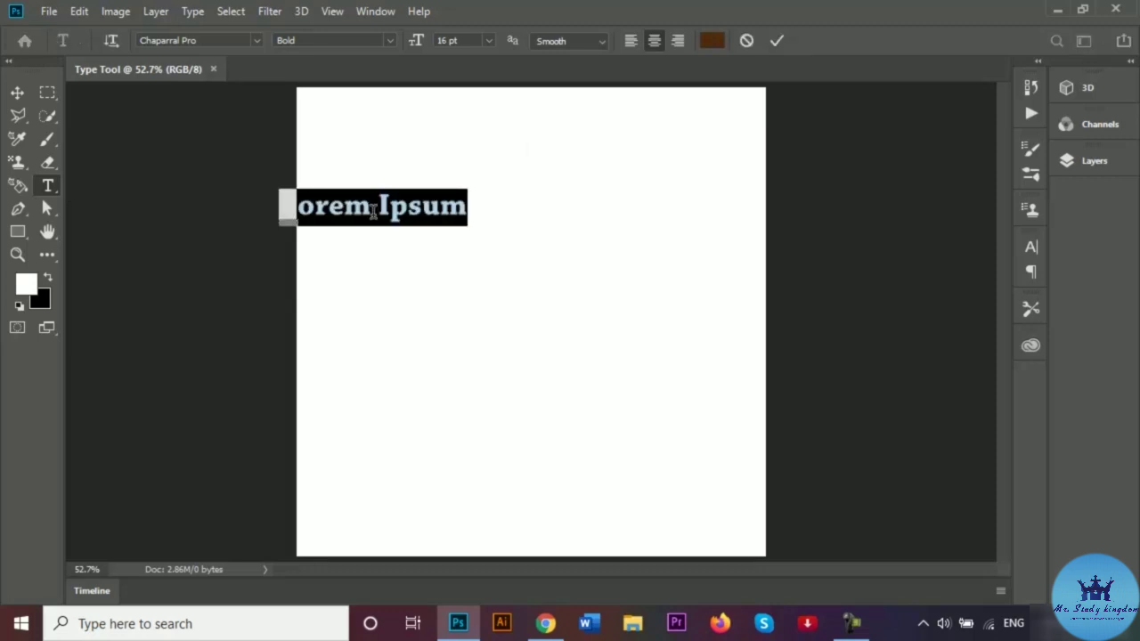
{"action": "key", "text": "BackSpace"}
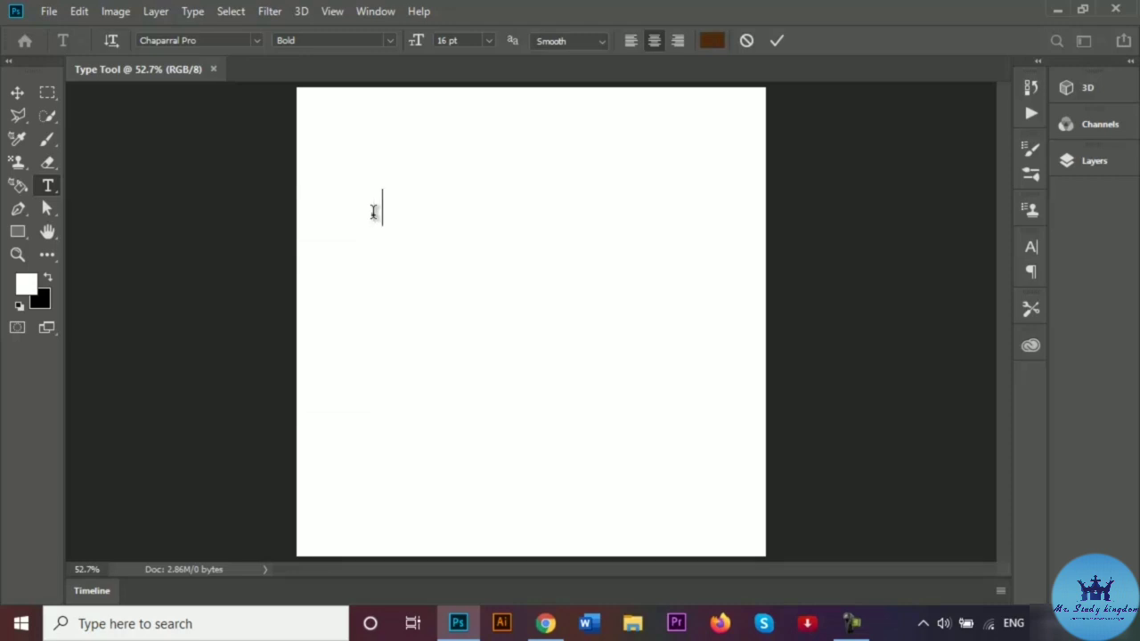
{"action": "type", "text": "Courage"}
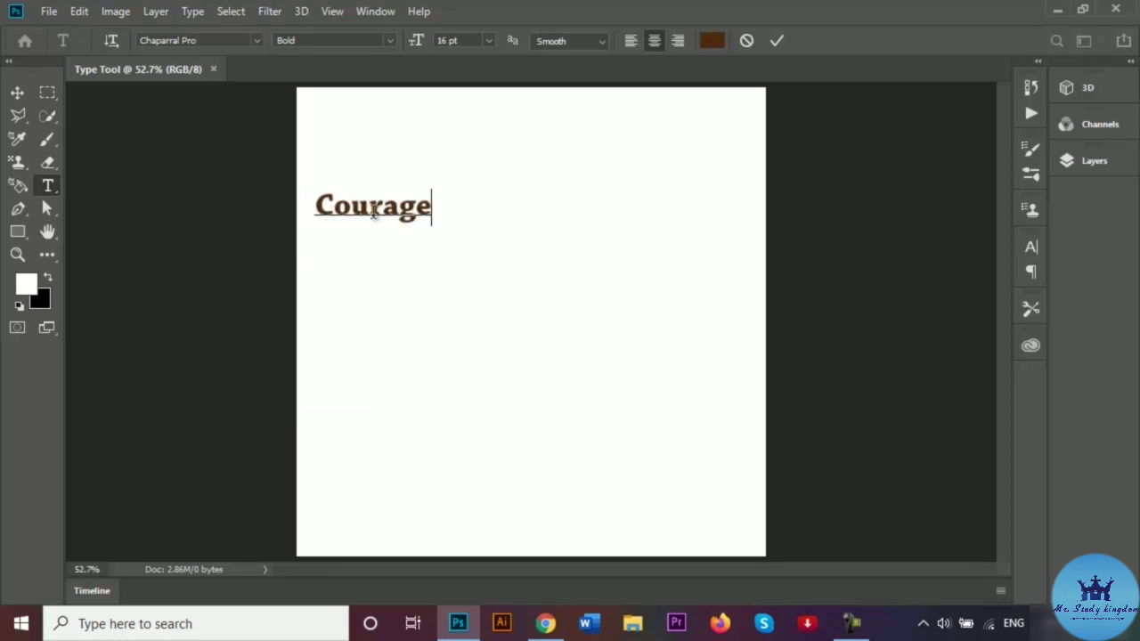
{"action": "left_click", "coordinate": [17, 91]}
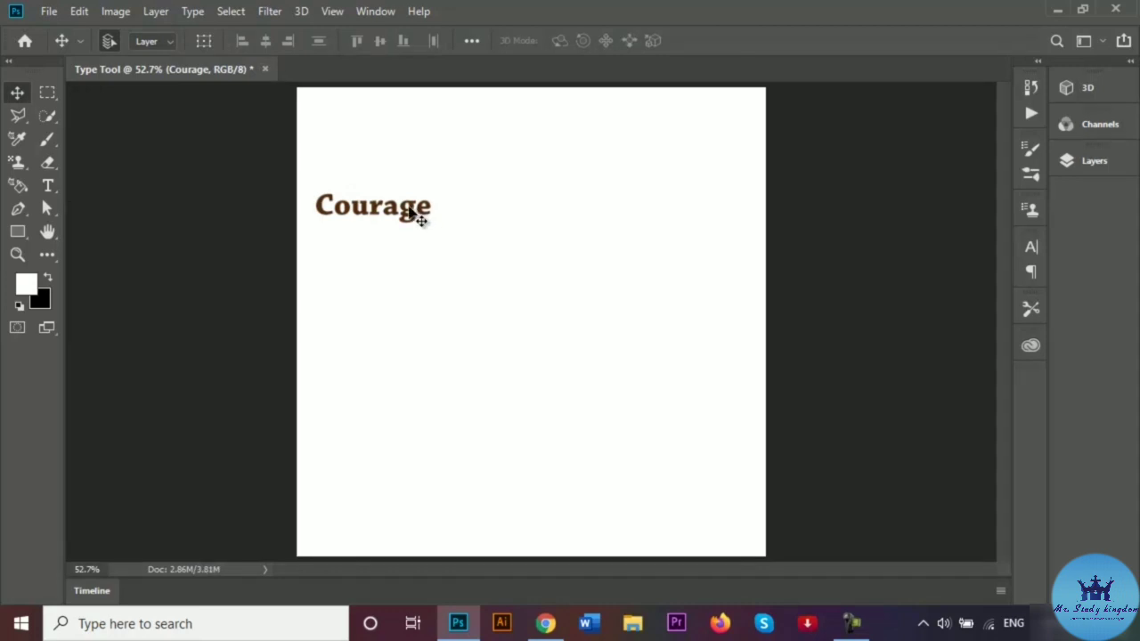
{"action": "left_click_drag", "start_coordinate": [414, 217], "coordinate": [470, 188]}
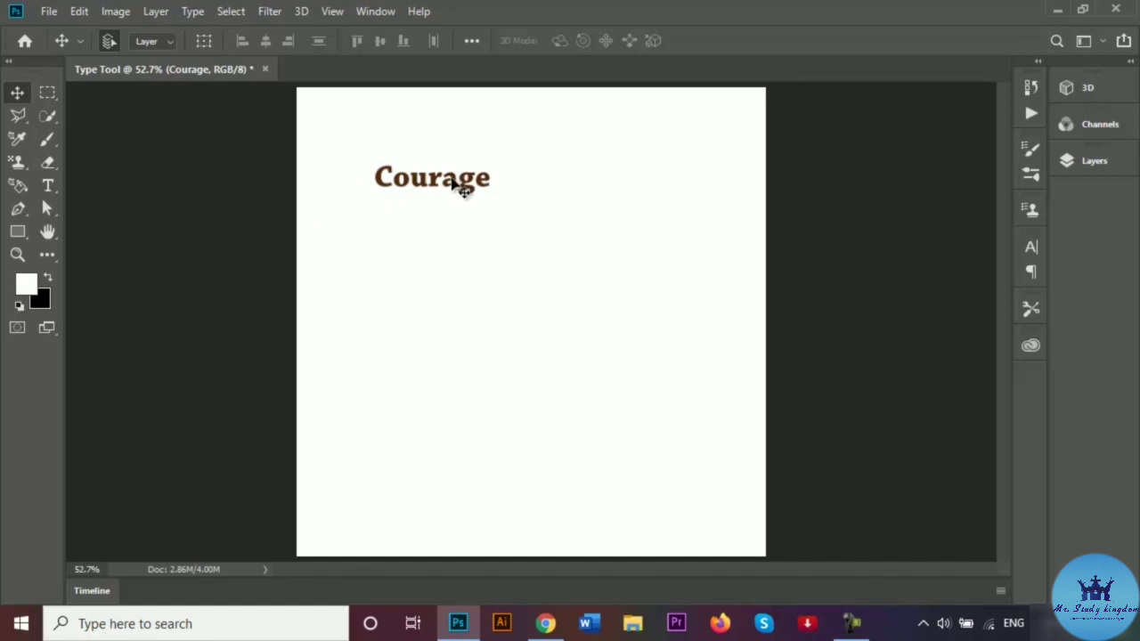
Step: Recolor the "Courage" text to orange ea7b2e and commit the edit
{"action": "double_click", "coordinate": [462, 187]}
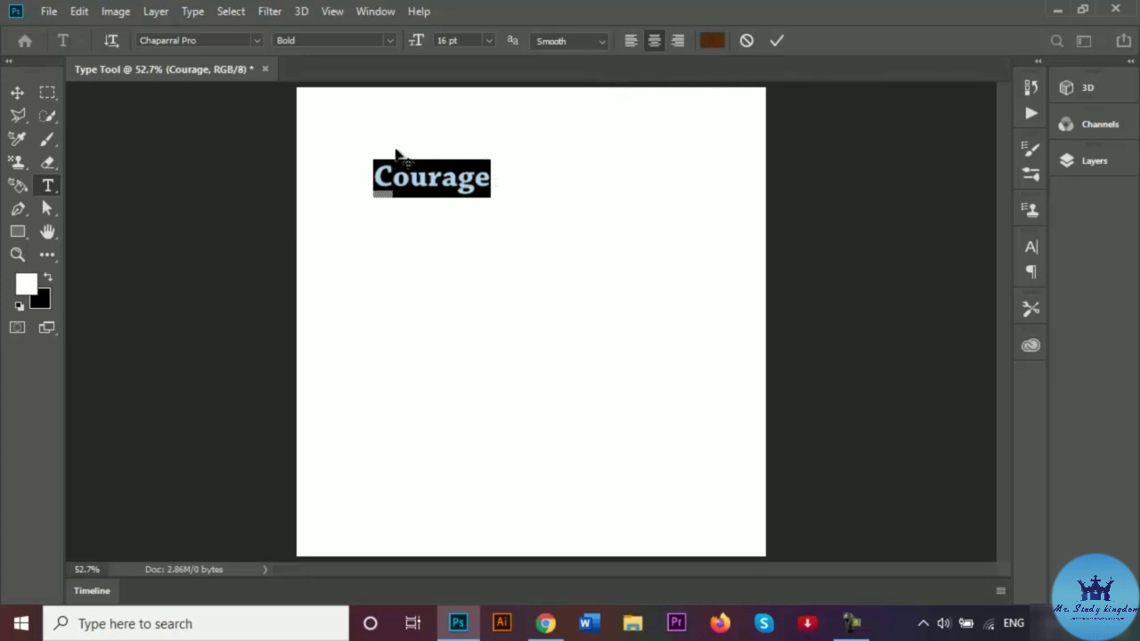
{"action": "mouse_move", "coordinate": [471, 167]}
{"action": "left_click", "coordinate": [713, 41]}
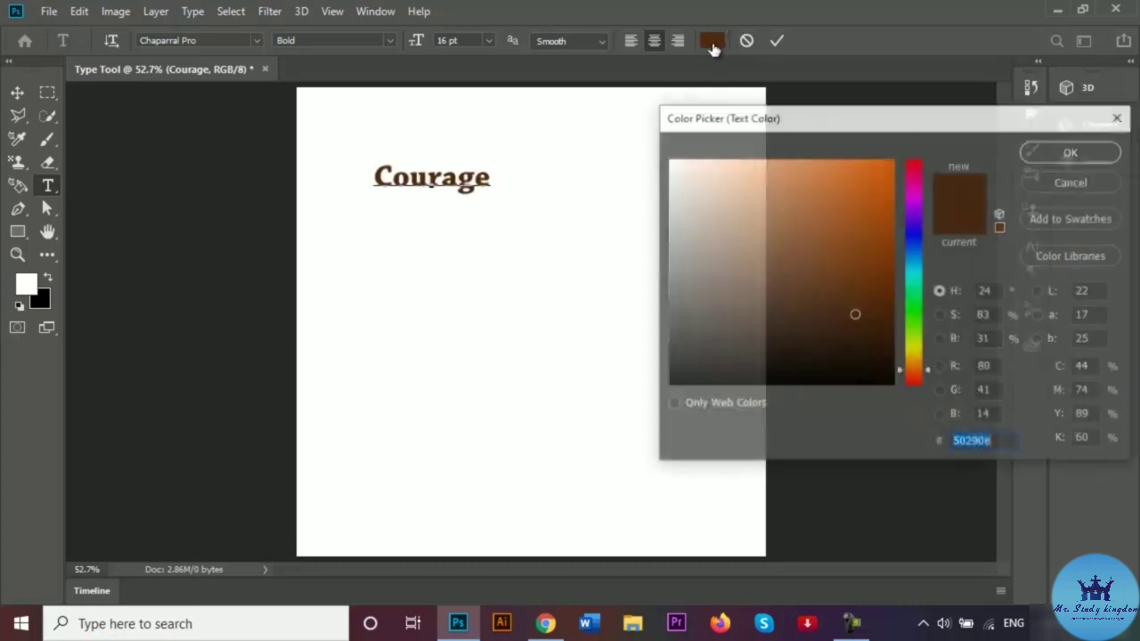
{"action": "mouse_move", "coordinate": [858, 317]}
{"action": "left_mouse_down"}
{"action": "mouse_move", "coordinate": [843, 219]}
{"action": "mouse_move", "coordinate": [850, 177]}
{"action": "left_mouse_up"}
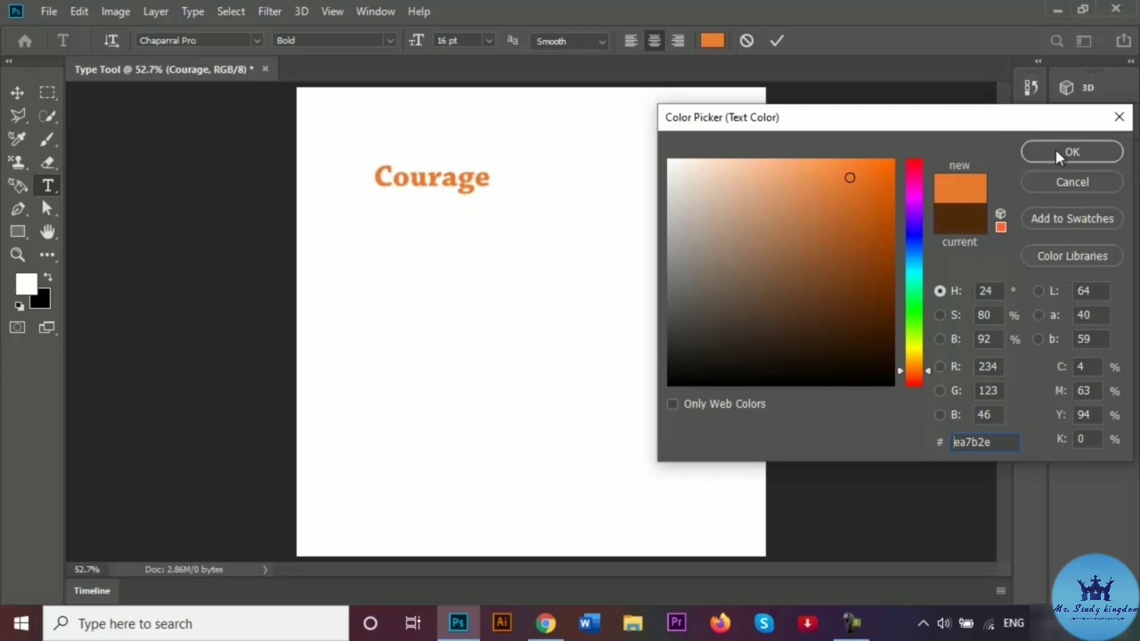
{"action": "left_click", "coordinate": [1071, 153]}
{"action": "left_click", "coordinate": [776, 41]}
{"action": "key", "text": "v"}
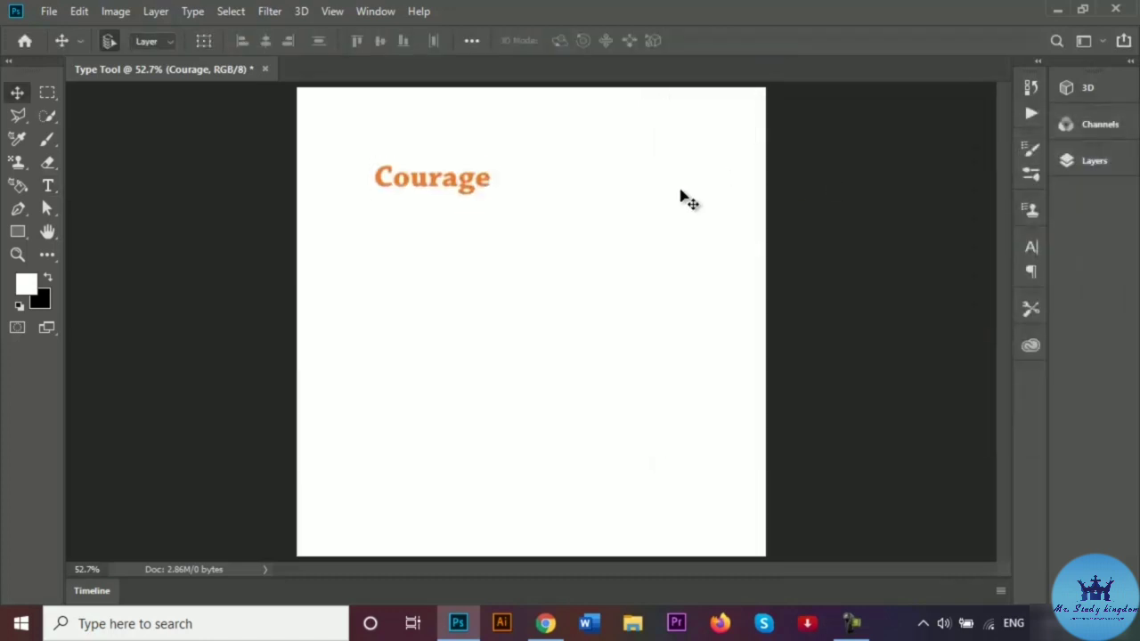
Step: Extend the orange text to read "Courageous as a lion" and move it to the horizontal middle of the canvas's upper part
{"action": "double_click", "coordinate": [457, 180]}
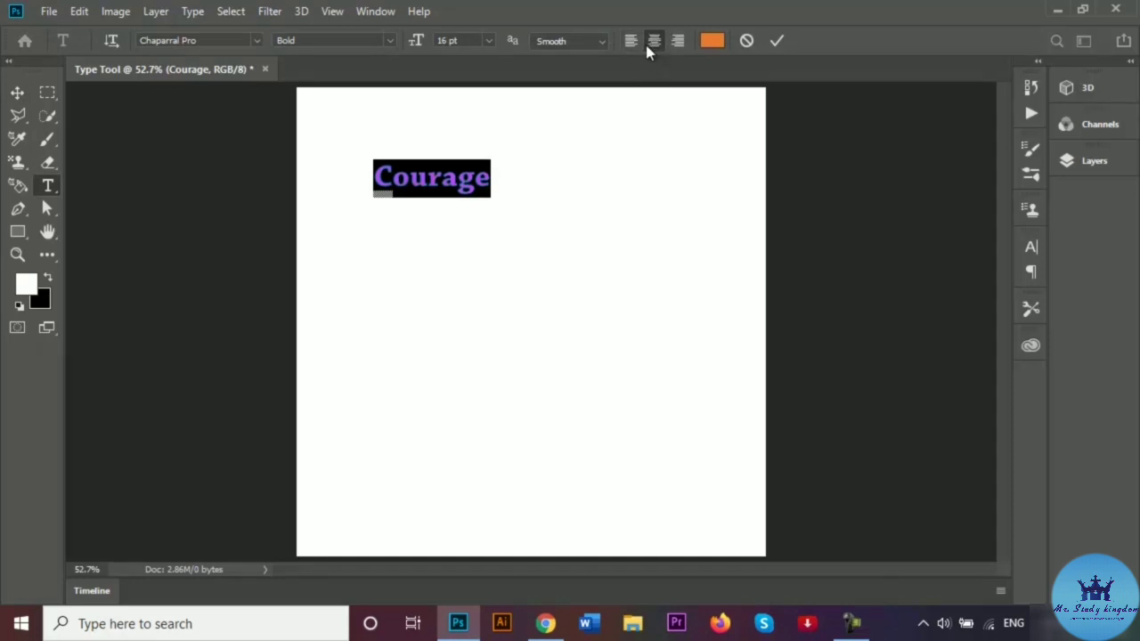
{"action": "left_click", "coordinate": [487, 173]}
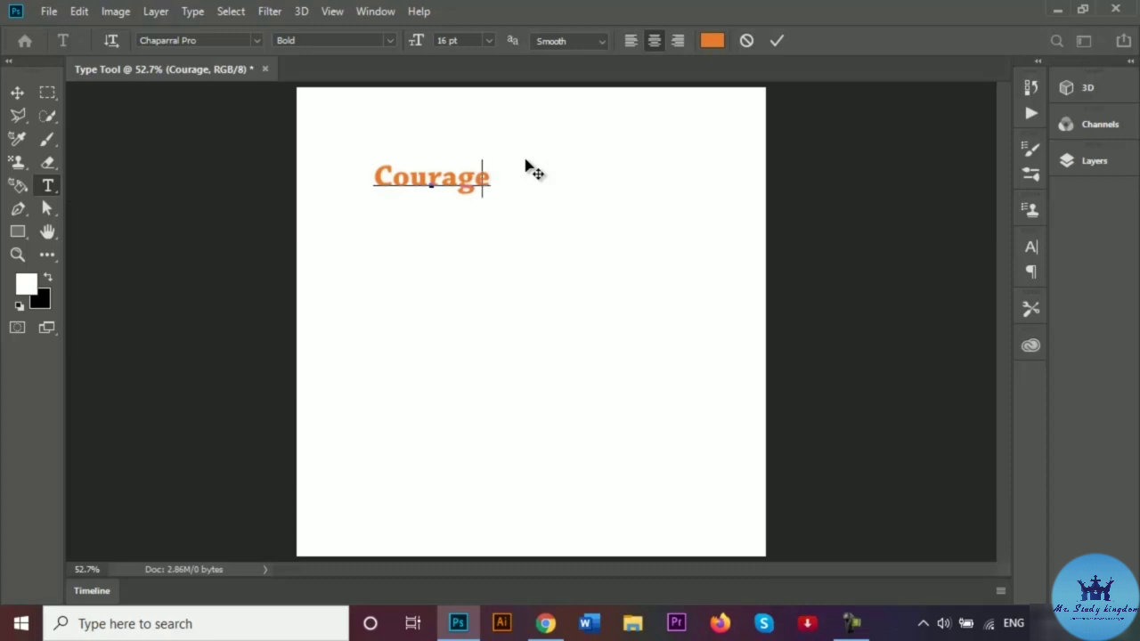
{"action": "key", "text": "BackSpace"}
{"action": "type", "text": "eous "}
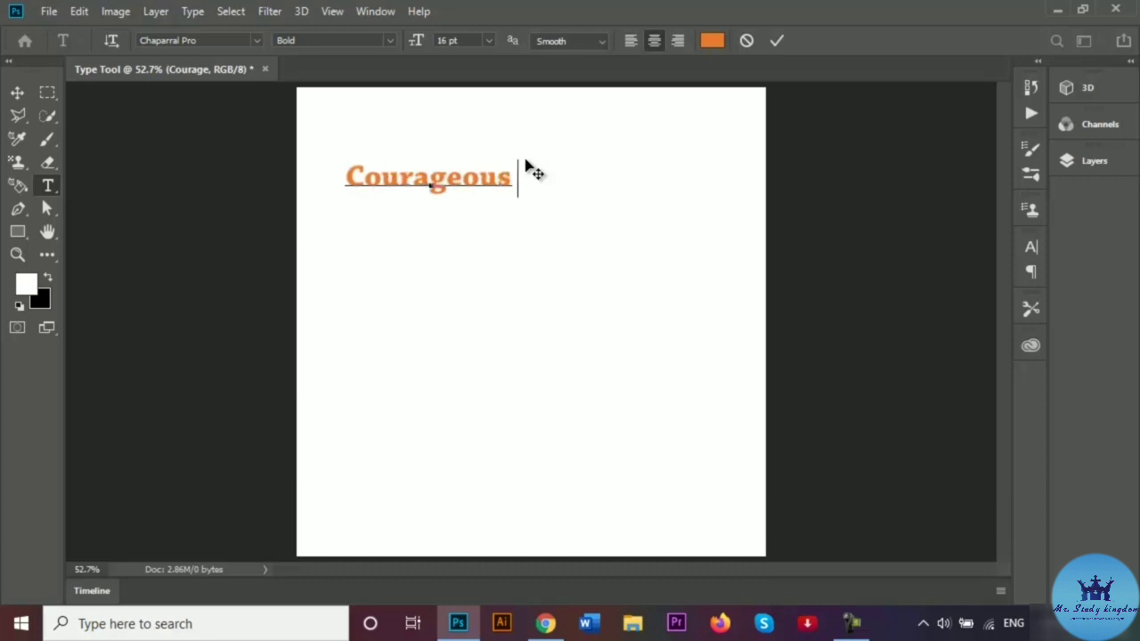
{"action": "type", "text": "as a"}
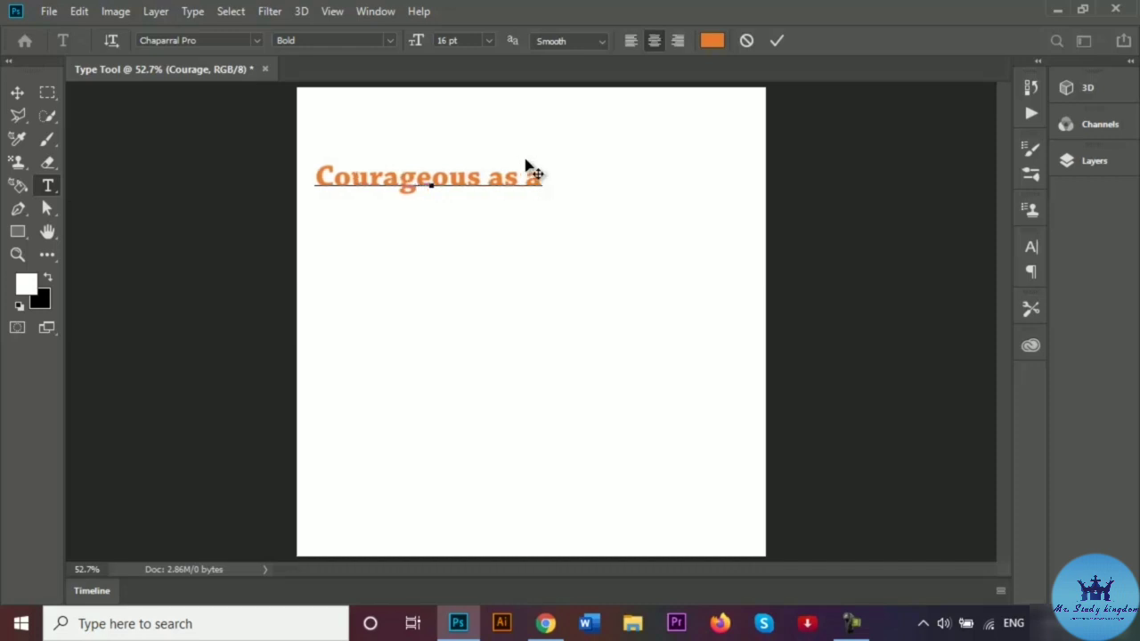
{"action": "type", "text": " lion"}
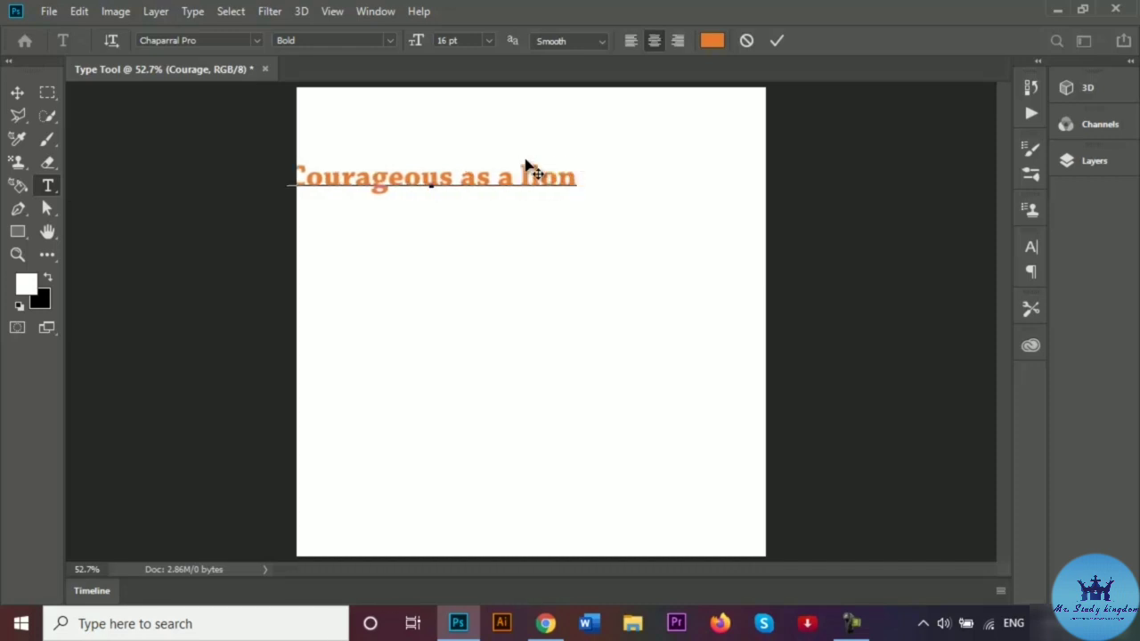
{"action": "left_click", "coordinate": [18, 93]}
{"action": "left_click_drag", "start_coordinate": [415, 181], "coordinate": [507, 180]}
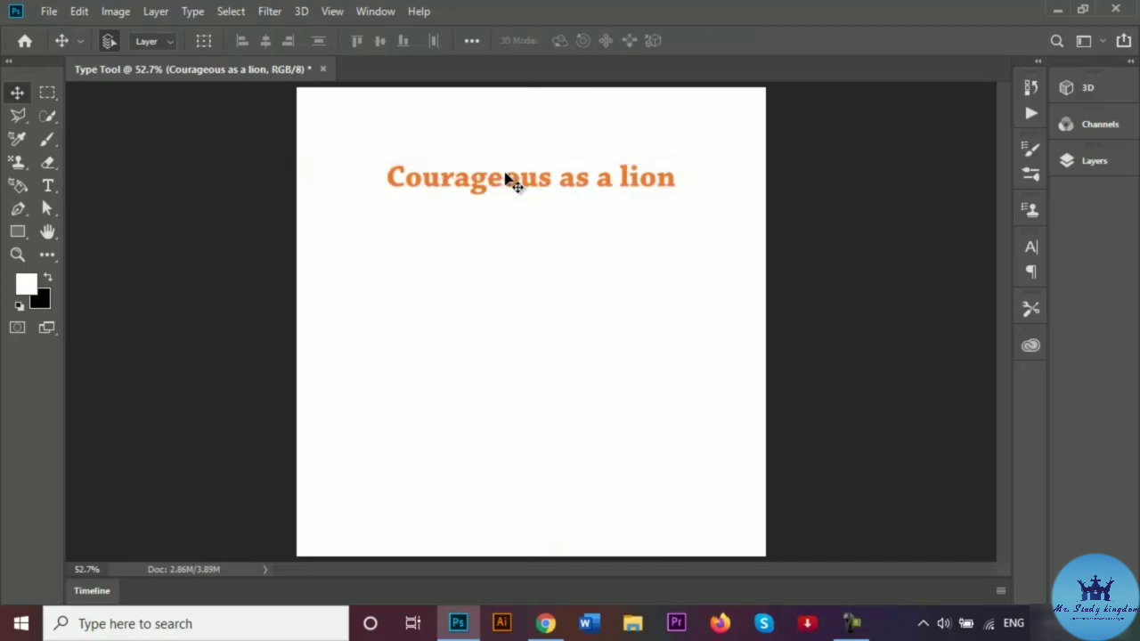
Step: Try left and right alignment on the "Courageous as a lion" text and move the right-aligned line back inside the canvas
{"action": "double_click", "coordinate": [505, 172]}
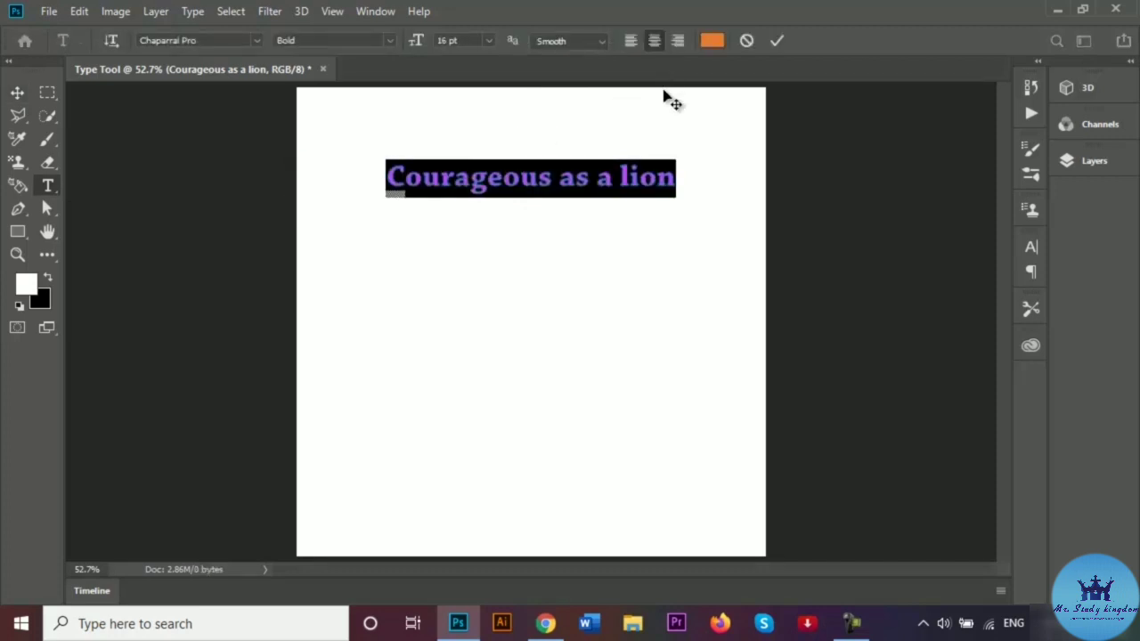
{"action": "left_click", "coordinate": [655, 40]}
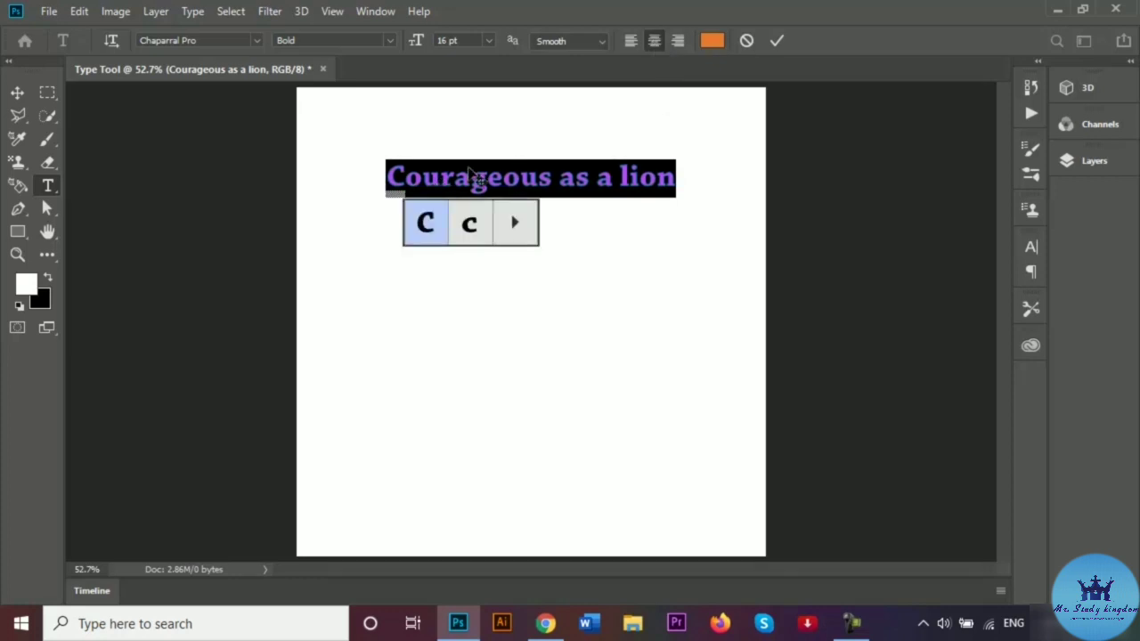
{"action": "left_click", "coordinate": [623, 44]}
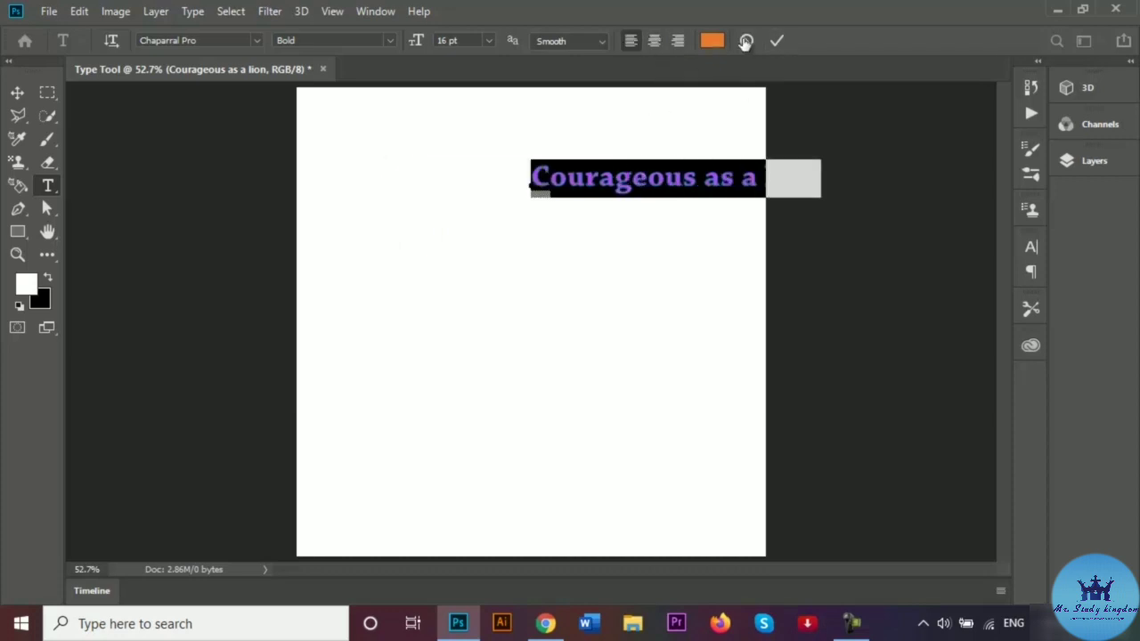
{"action": "left_click", "coordinate": [677, 44]}
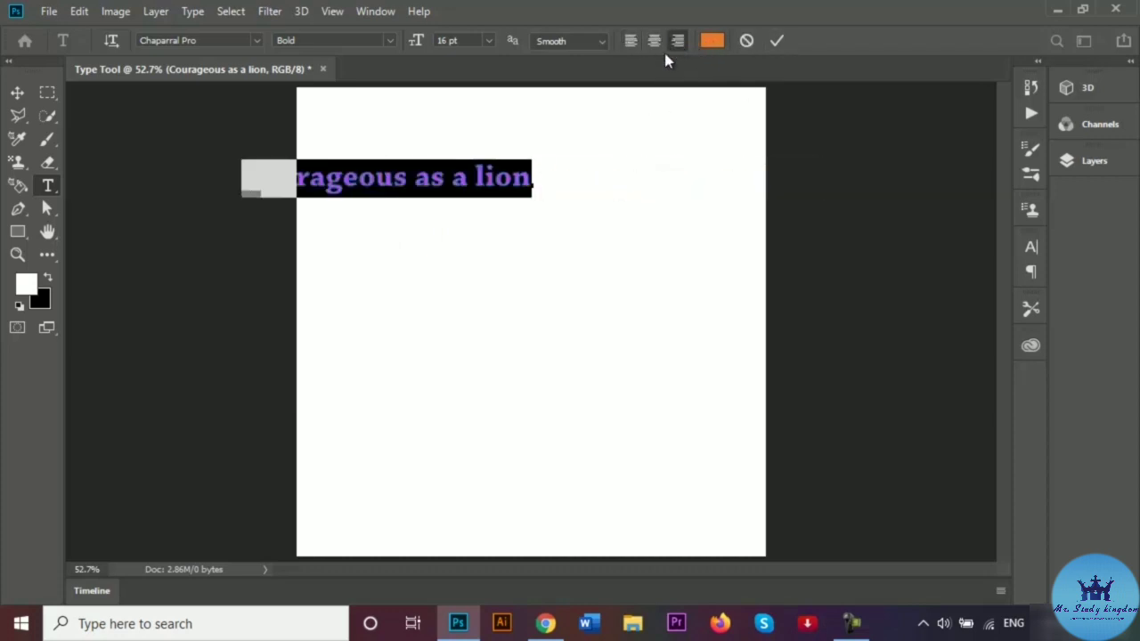
{"action": "left_click", "coordinate": [16, 92]}
{"action": "left_click_drag", "start_coordinate": [512, 180], "coordinate": [657, 164]}
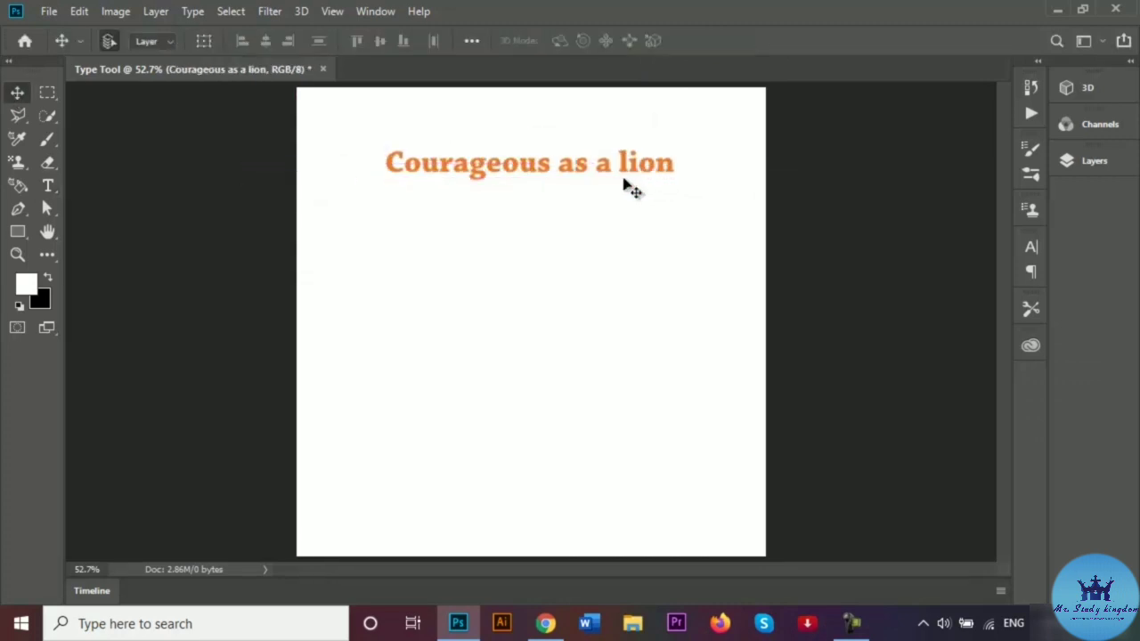
Step: Left-align the "Courageous as a lion" text and reposition the whole line near the canvas's upper edge
{"action": "double_click", "coordinate": [613, 169]}
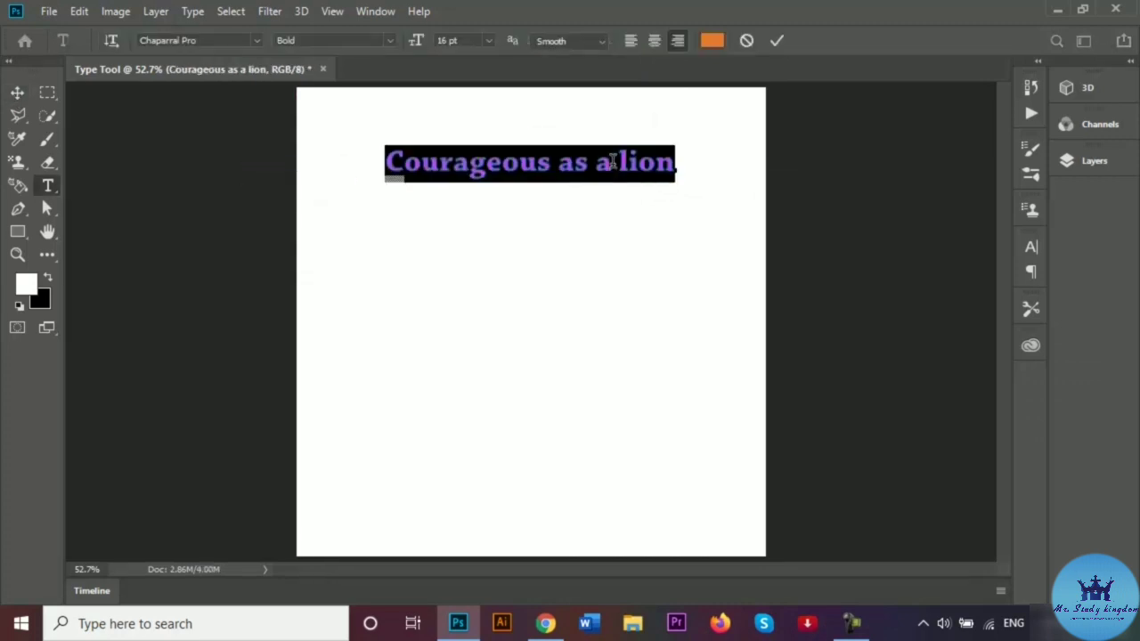
{"action": "left_click", "coordinate": [631, 42]}
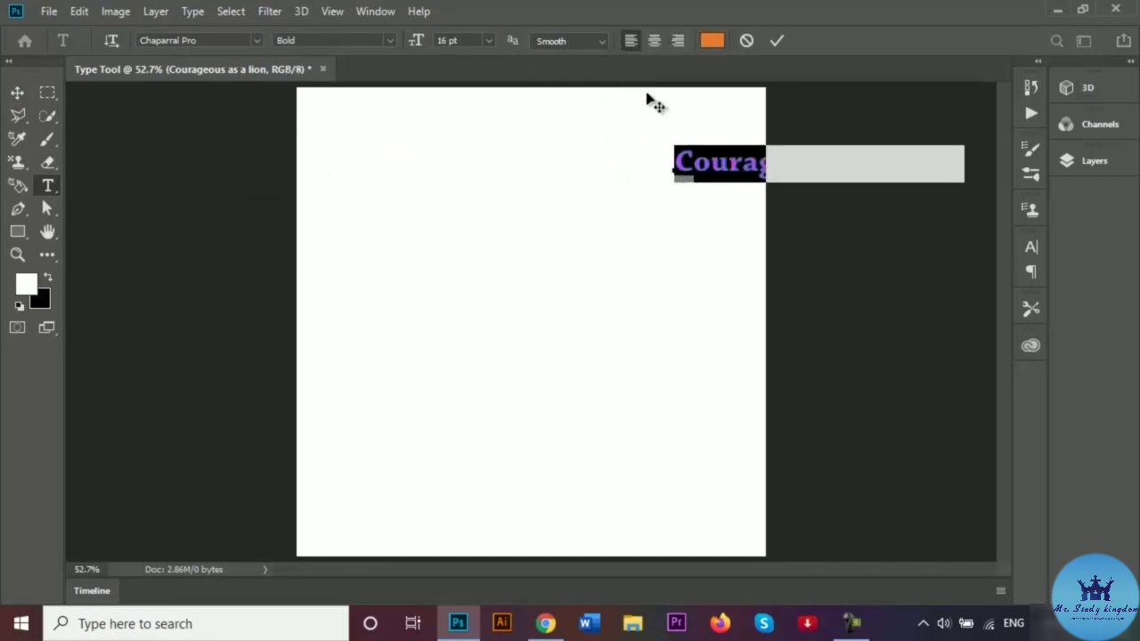
{"action": "left_click", "coordinate": [17, 93]}
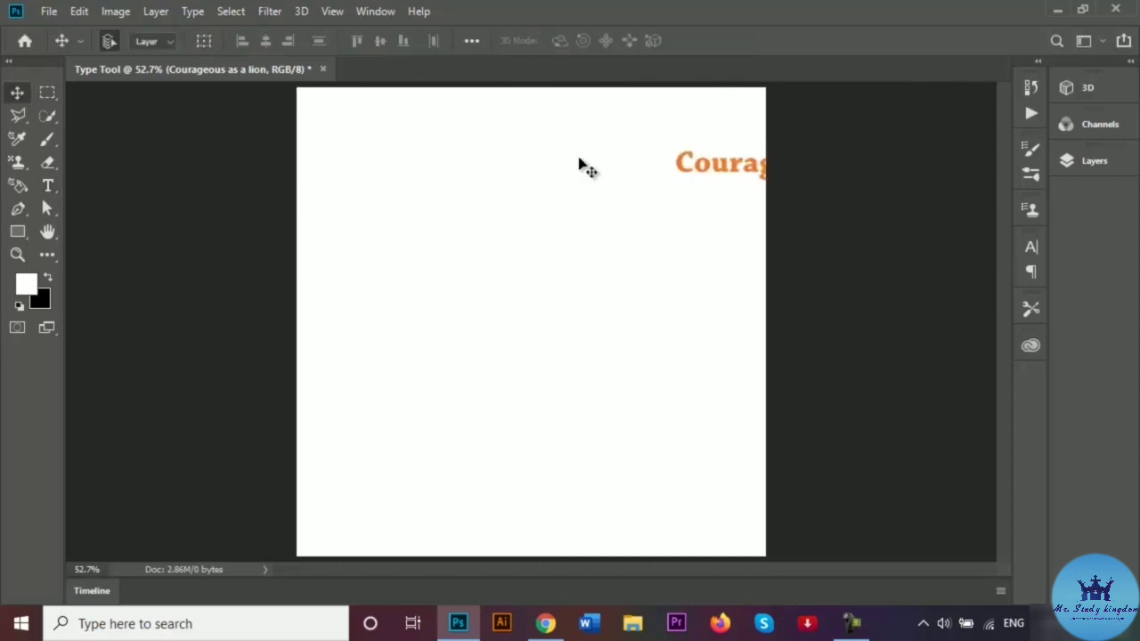
{"action": "left_click_drag", "start_coordinate": [707, 170], "coordinate": [380, 134]}
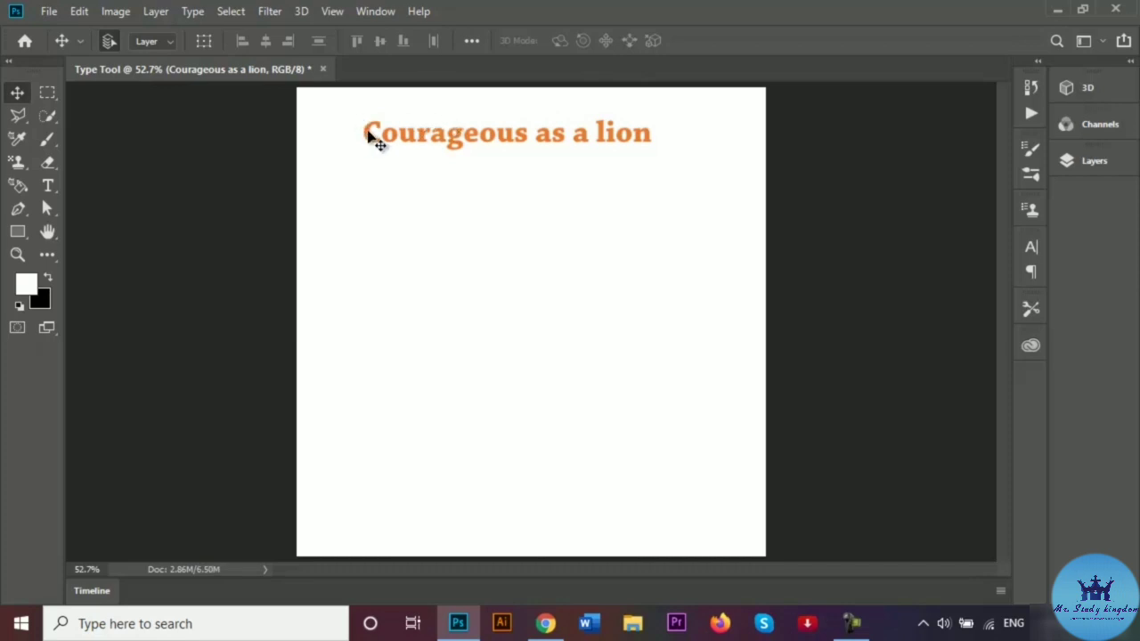
Step: Add the vertical text "LOVE" below the start of the heading with the Vertical Type tool
{"action": "left_click", "coordinate": [49, 187]}
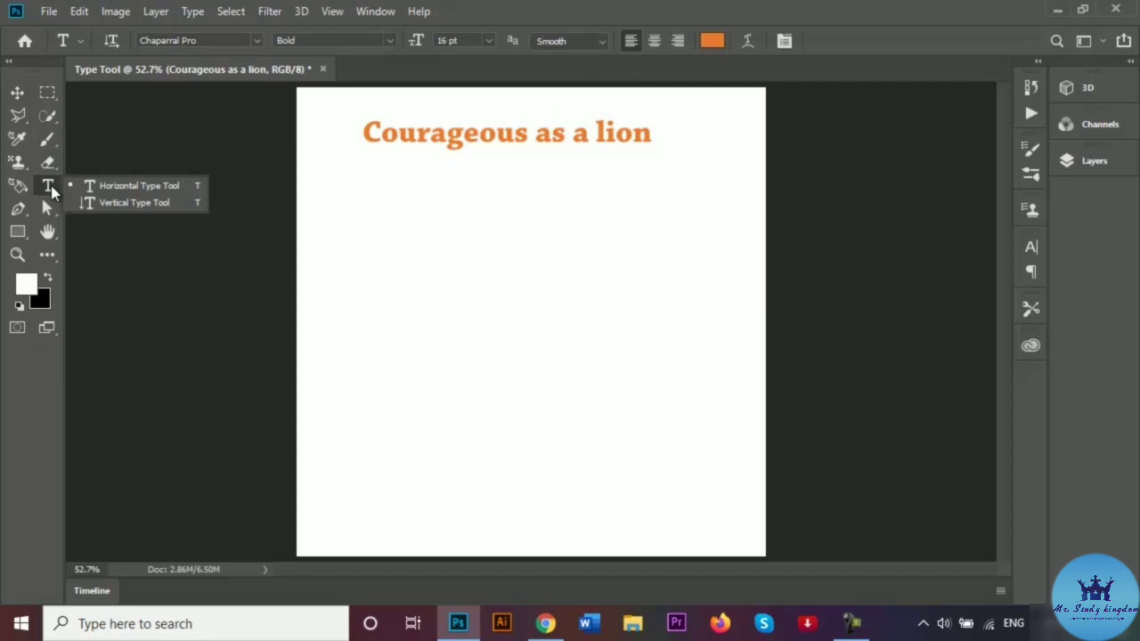
{"action": "left_click", "coordinate": [142, 203]}
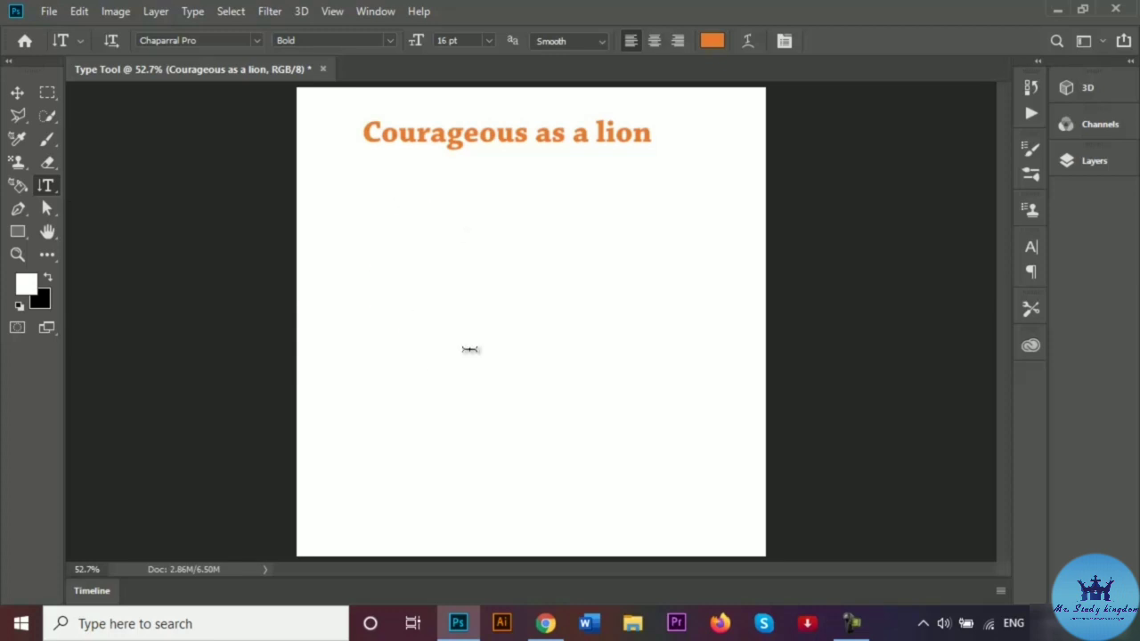
{"action": "left_click", "coordinate": [406, 220]}
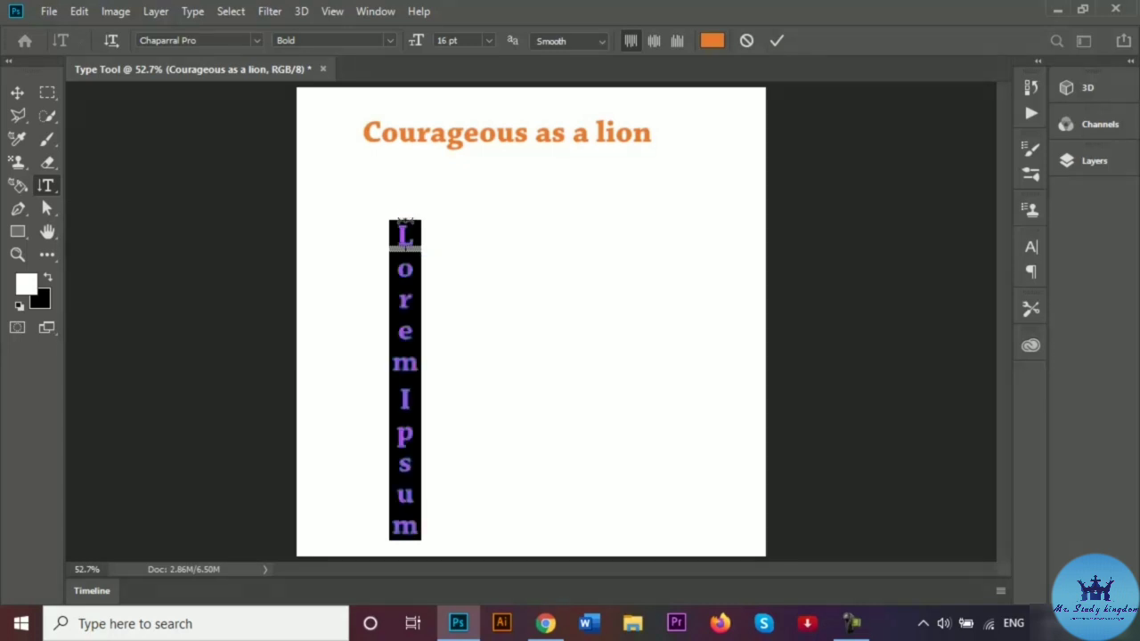
{"action": "key", "text": "BackSpace"}
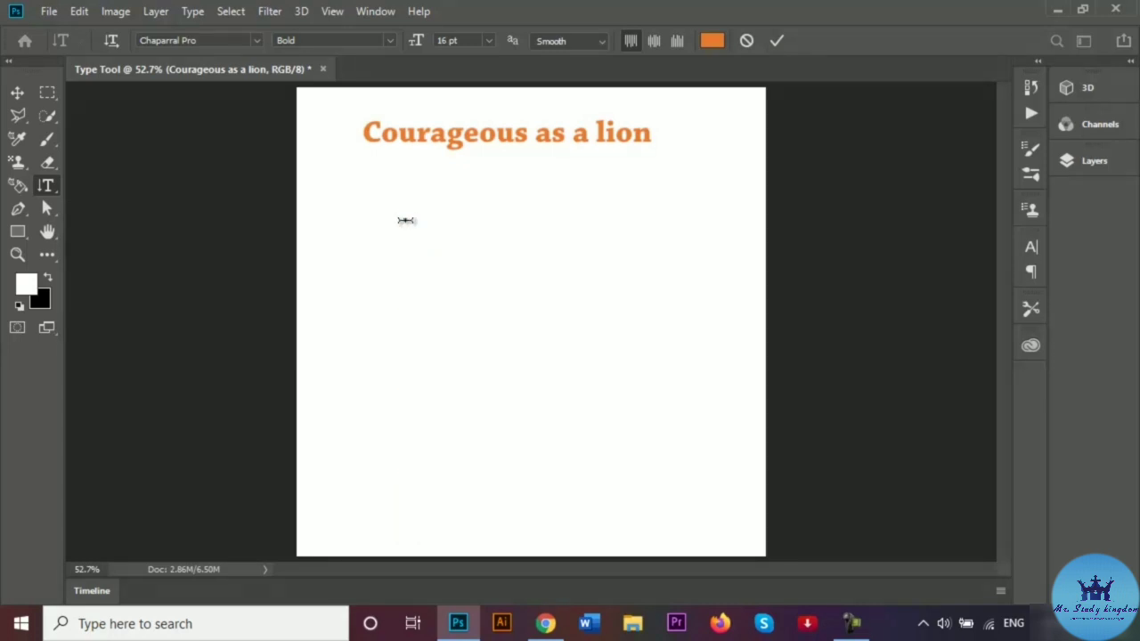
{"action": "type", "text": "LOVE"}
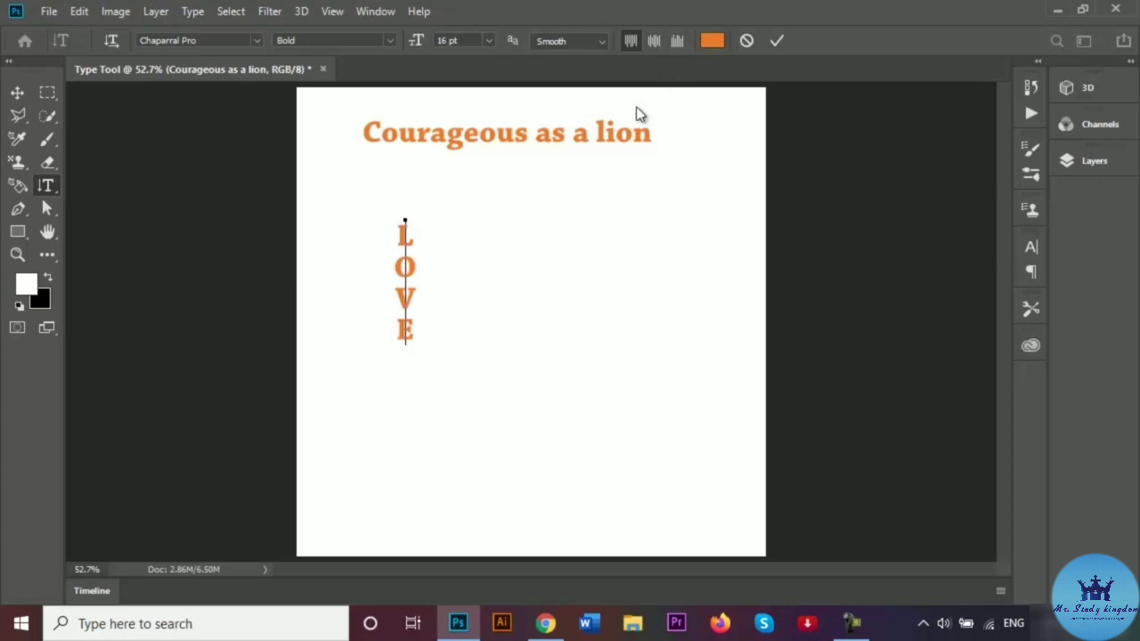
Step: Try center and bottom alignment on the vertical "LOVE" text and return it to top alignment
{"action": "left_click", "coordinate": [654, 41]}
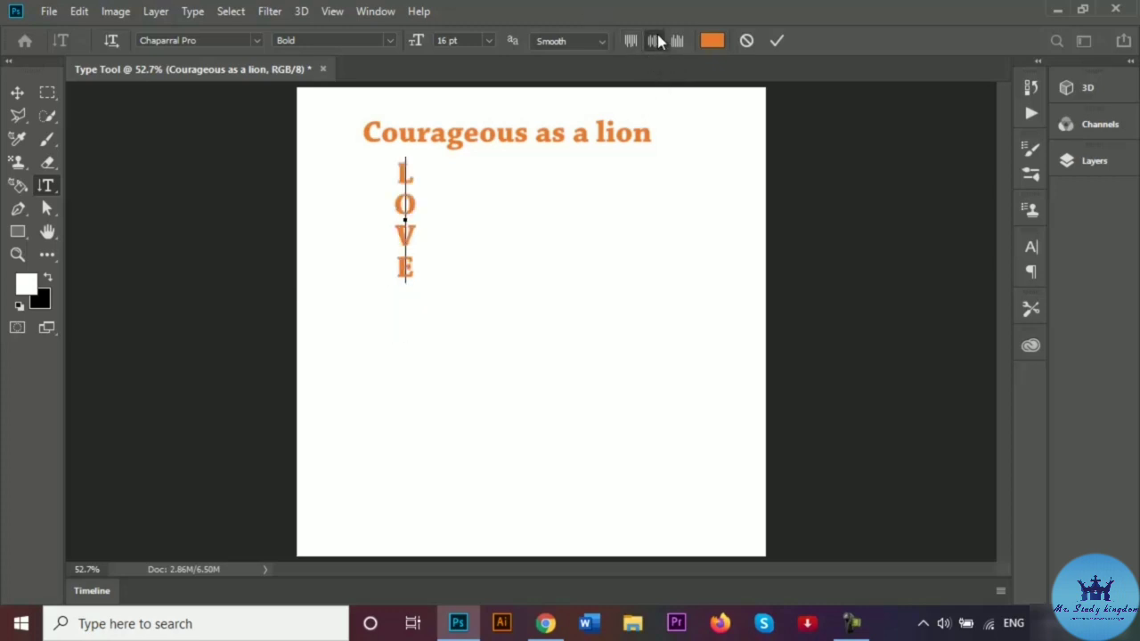
{"action": "left_click", "coordinate": [678, 41]}
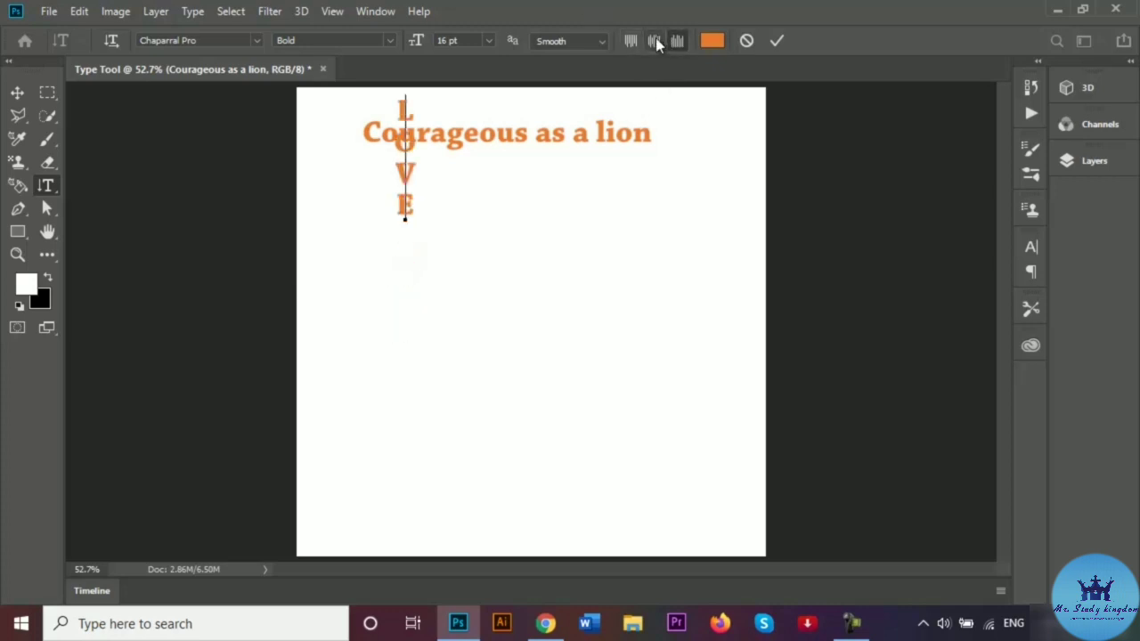
{"action": "left_click", "coordinate": [632, 41]}
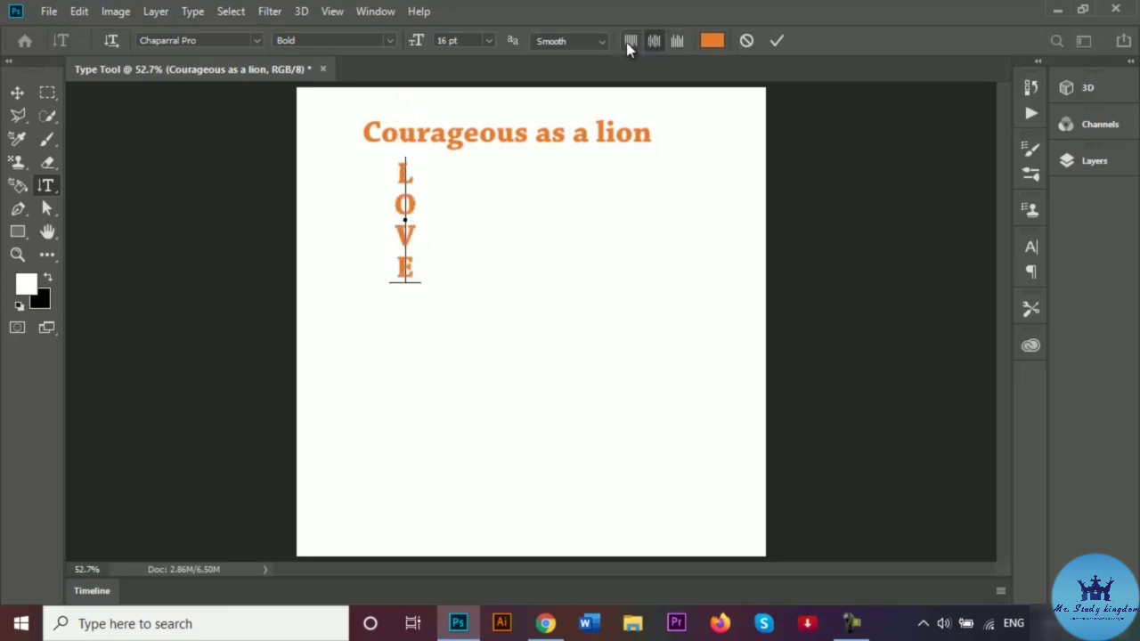
{"action": "left_click", "coordinate": [628, 43]}
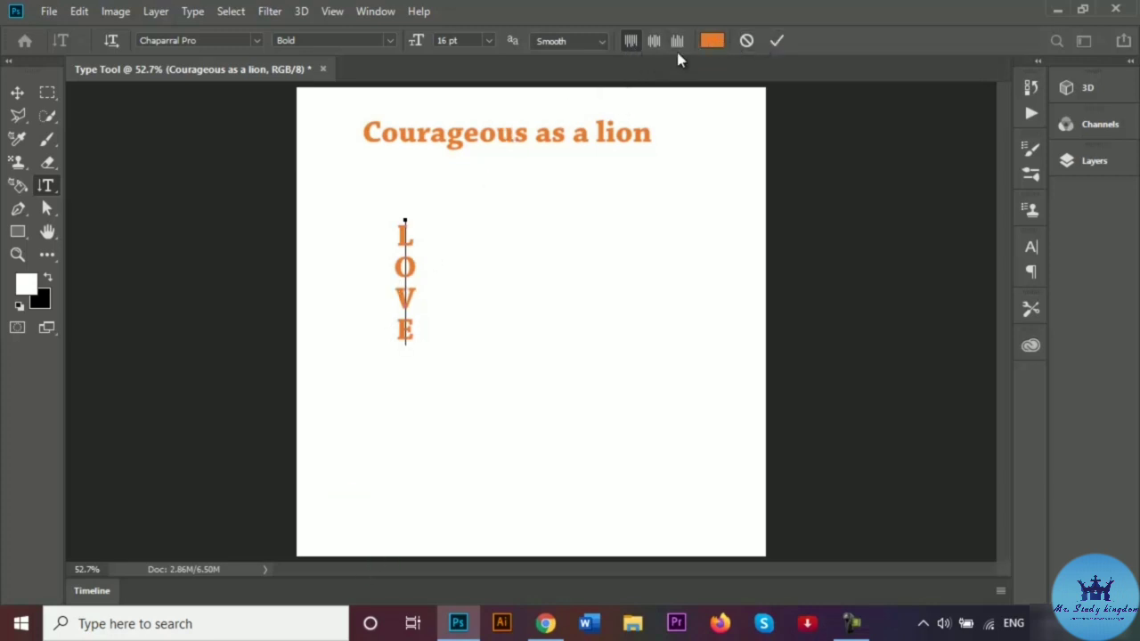
Step: Try to change the vertical "LOVE" text from orange to a bright pinkish red without selecting its letters
{"action": "left_click", "coordinate": [713, 41]}
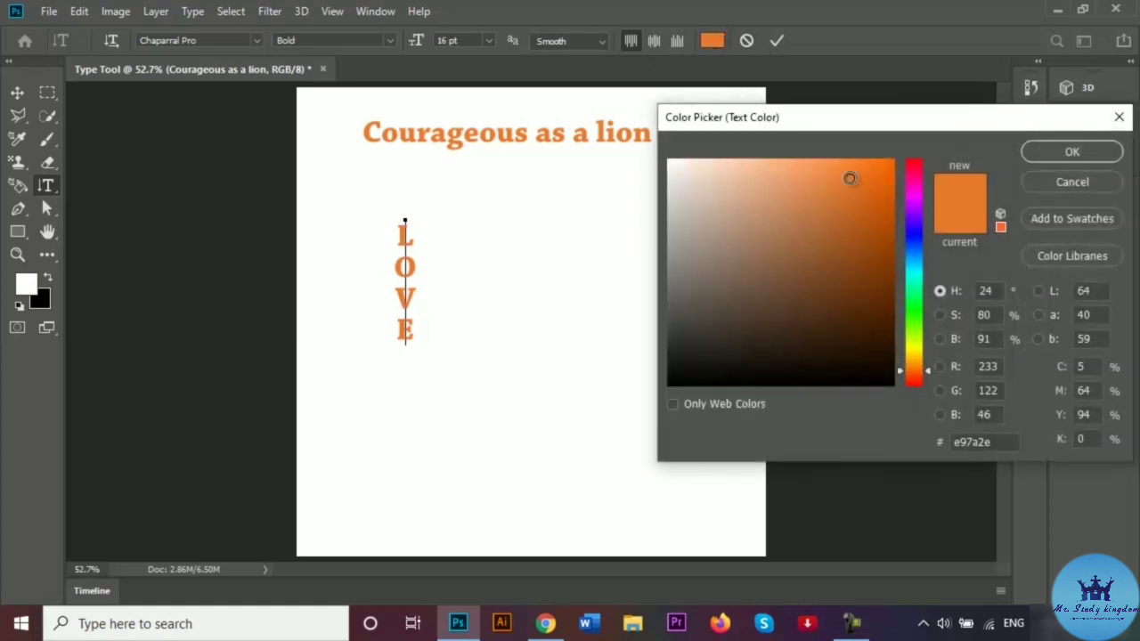
{"action": "left_click_drag", "start_coordinate": [925, 373], "coordinate": [915, 169]}
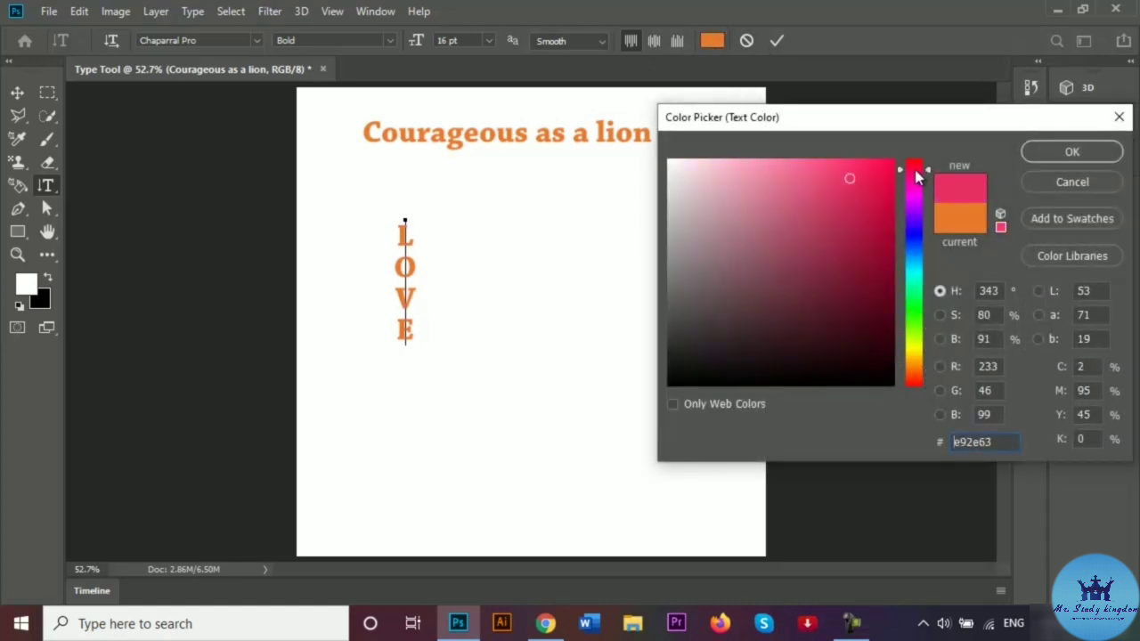
{"action": "mouse_move", "coordinate": [850, 184]}
{"action": "left_mouse_down"}
{"action": "mouse_move", "coordinate": [898, 209]}
{"action": "mouse_move", "coordinate": [892, 160]}
{"action": "left_mouse_up"}
{"action": "left_click", "coordinate": [1061, 152]}
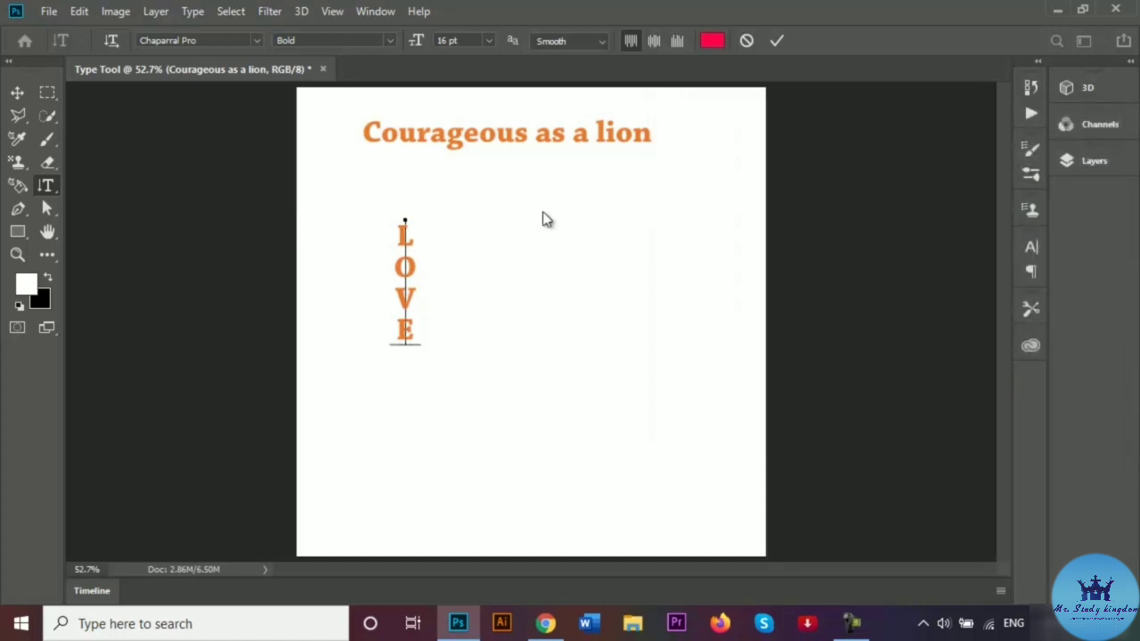
Step: Select all letters of the vertical "LOVE" text, color them bright pinkish red and commit the edit
{"action": "double_click", "coordinate": [405, 233]}
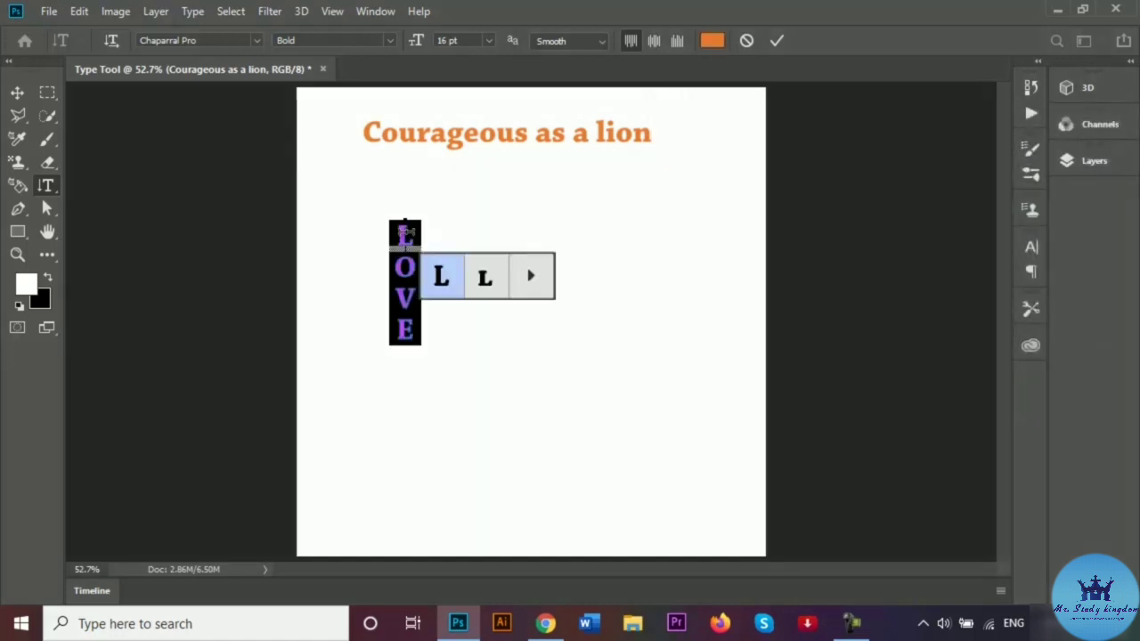
{"action": "left_click", "coordinate": [712, 40]}
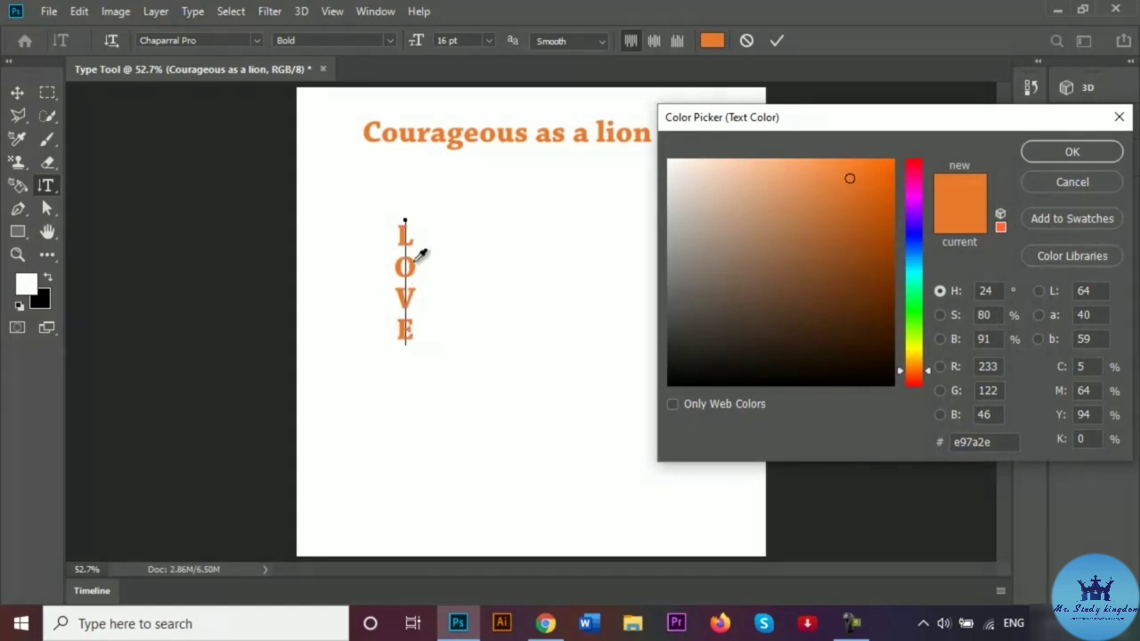
{"action": "left_click_drag", "start_coordinate": [929, 358], "coordinate": [892, 163]}
{"action": "left_click", "coordinate": [1072, 152]}
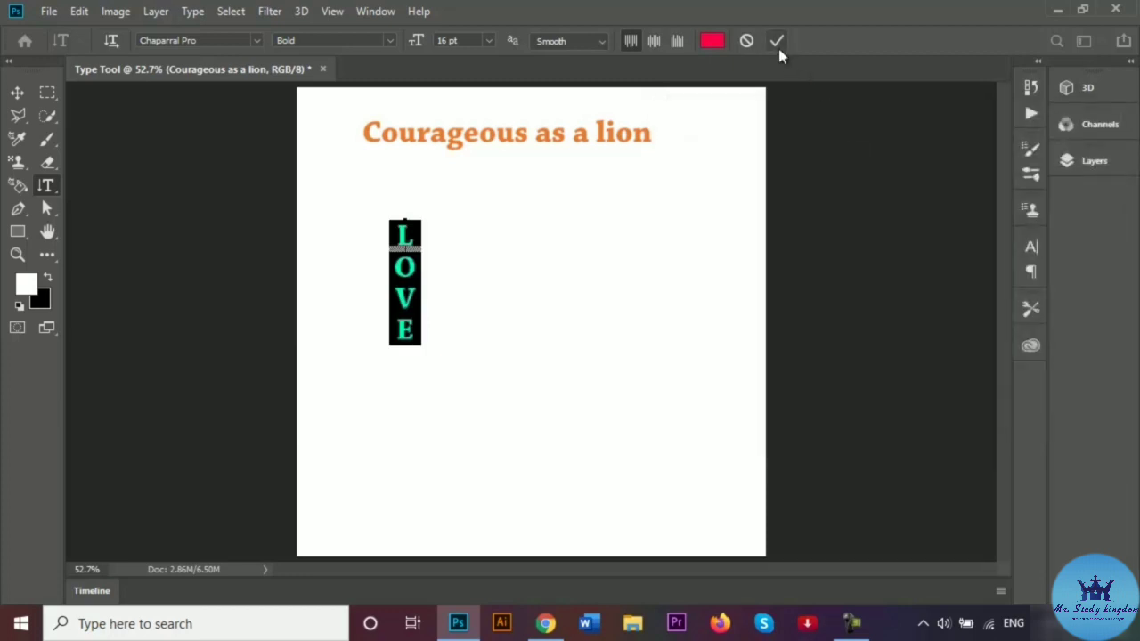
{"action": "left_click", "coordinate": [776, 41]}
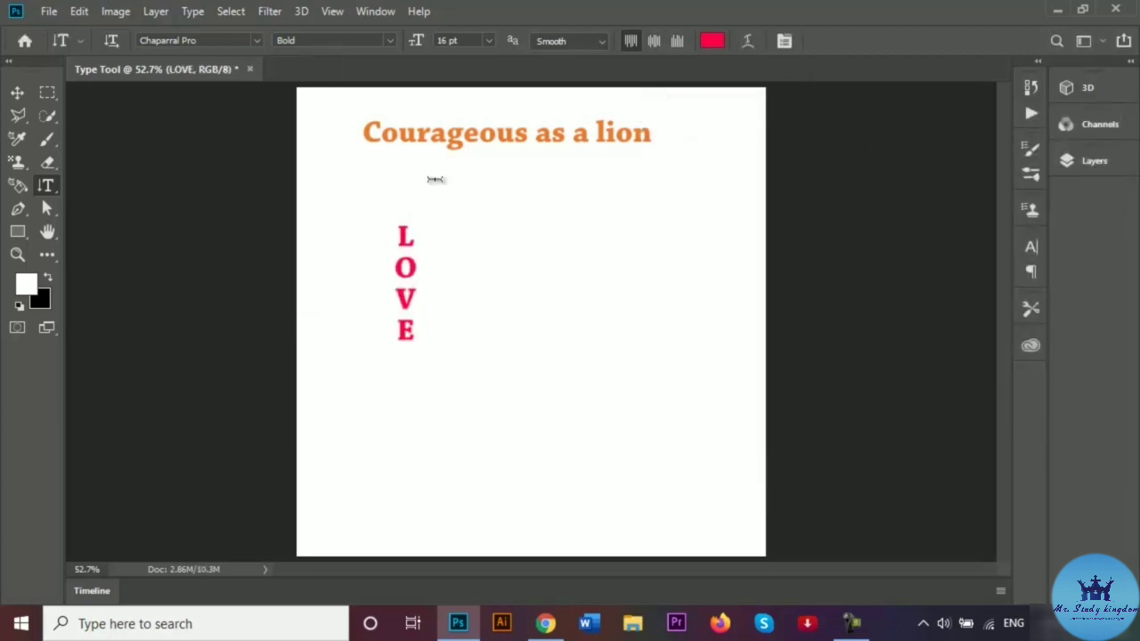
Step: Try to apply the Bonbon Regular font to the vertical "LOVE" text with only the cursor placed in it
{"action": "left_click", "coordinate": [405, 224]}
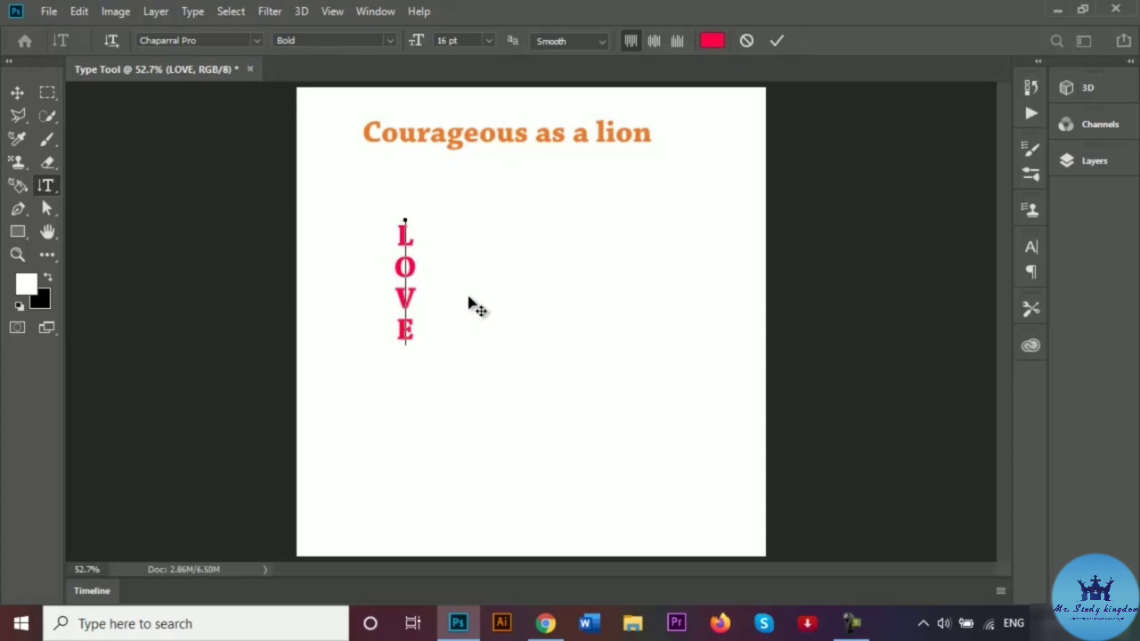
{"action": "left_click", "coordinate": [256, 40]}
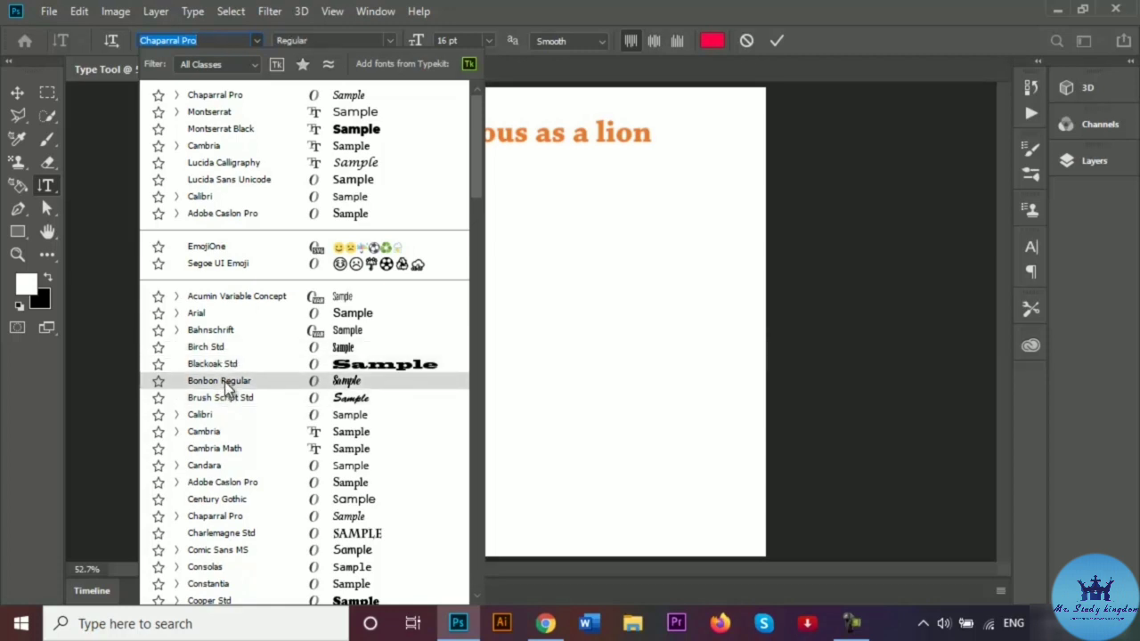
{"action": "left_click", "coordinate": [224, 381]}
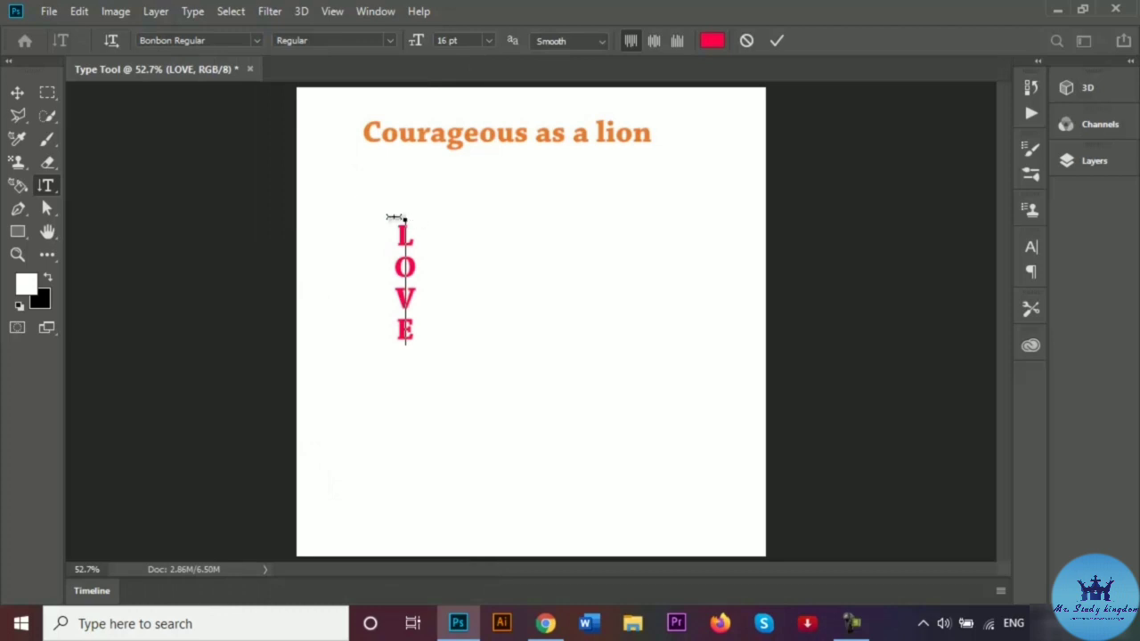
Step: Select the whole vertical "LOVE" text, set its font to Bonbon Regular and finish editing it
{"action": "left_click_drag", "start_coordinate": [406, 220], "coordinate": [415, 346]}
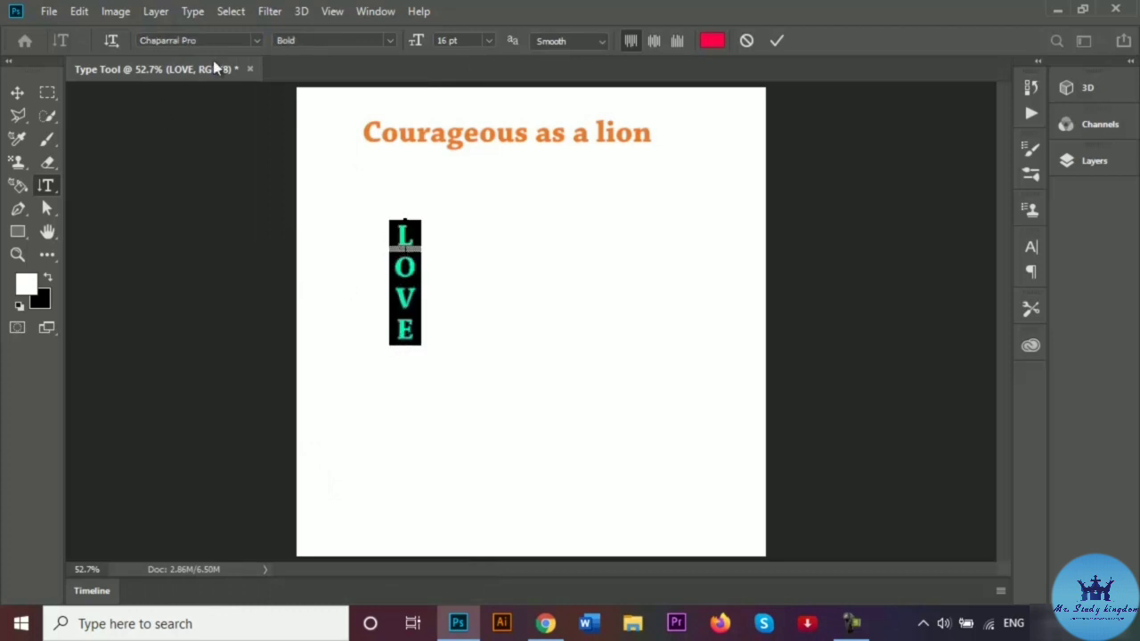
{"action": "left_click", "coordinate": [256, 40]}
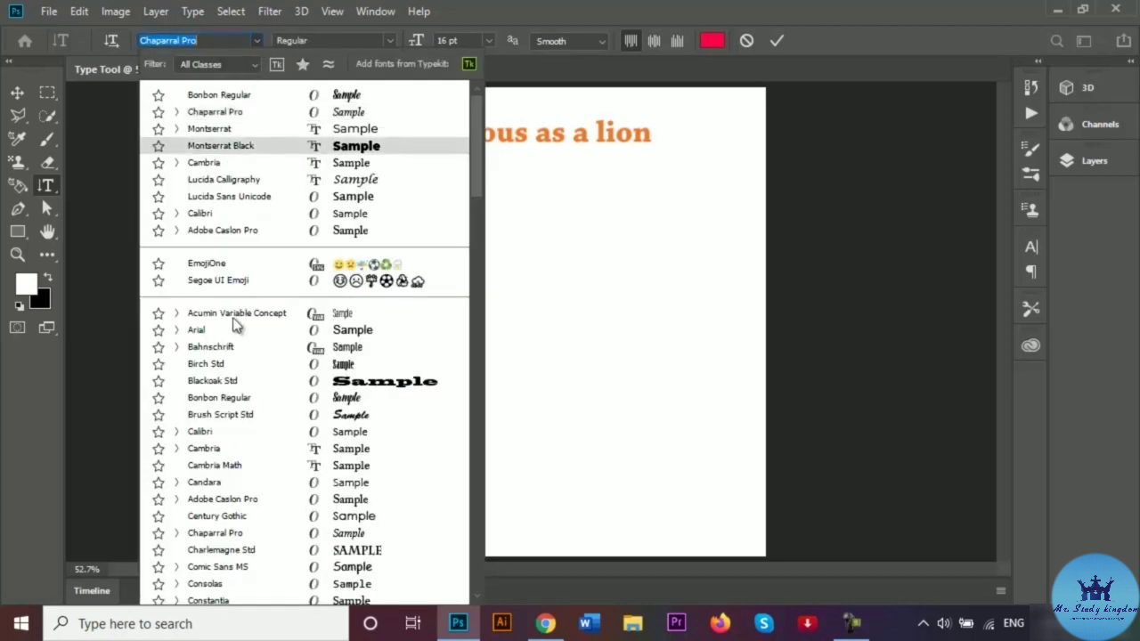
{"action": "left_click", "coordinate": [227, 397]}
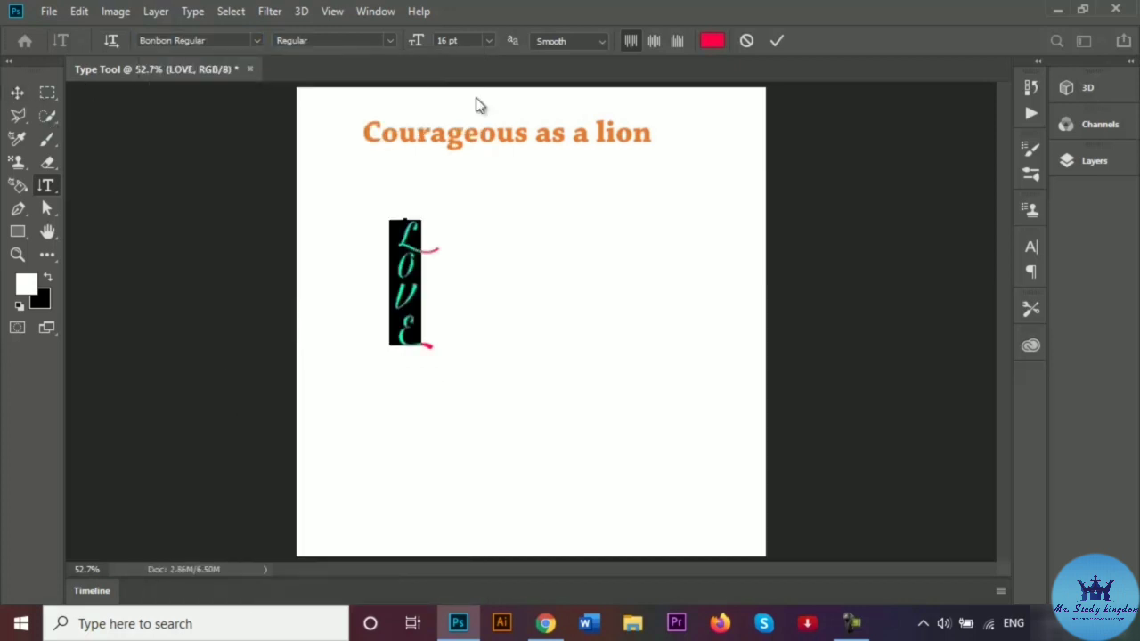
{"action": "left_click", "coordinate": [577, 136]}
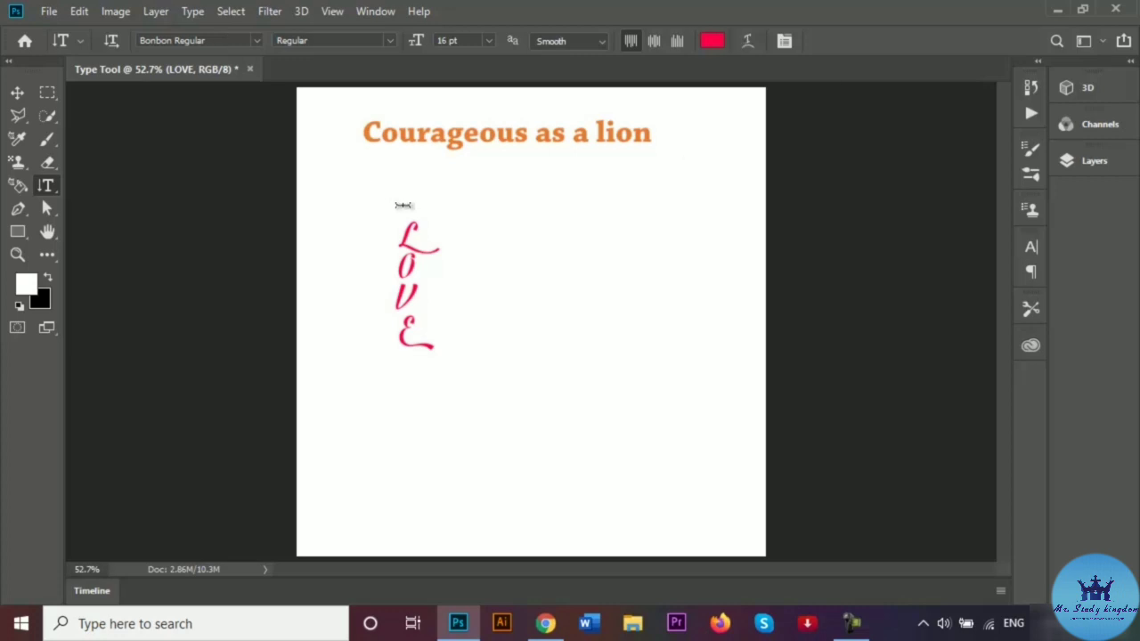
{"action": "left_click_drag", "start_coordinate": [408, 210], "coordinate": [408, 359]}
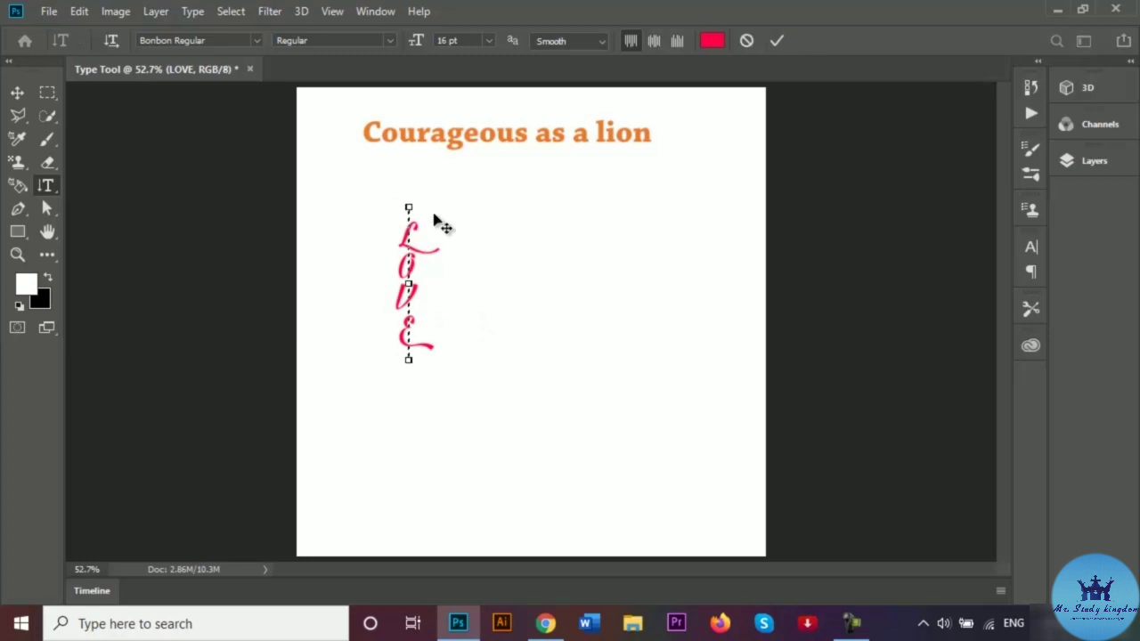
{"action": "left_click", "coordinate": [392, 42]}
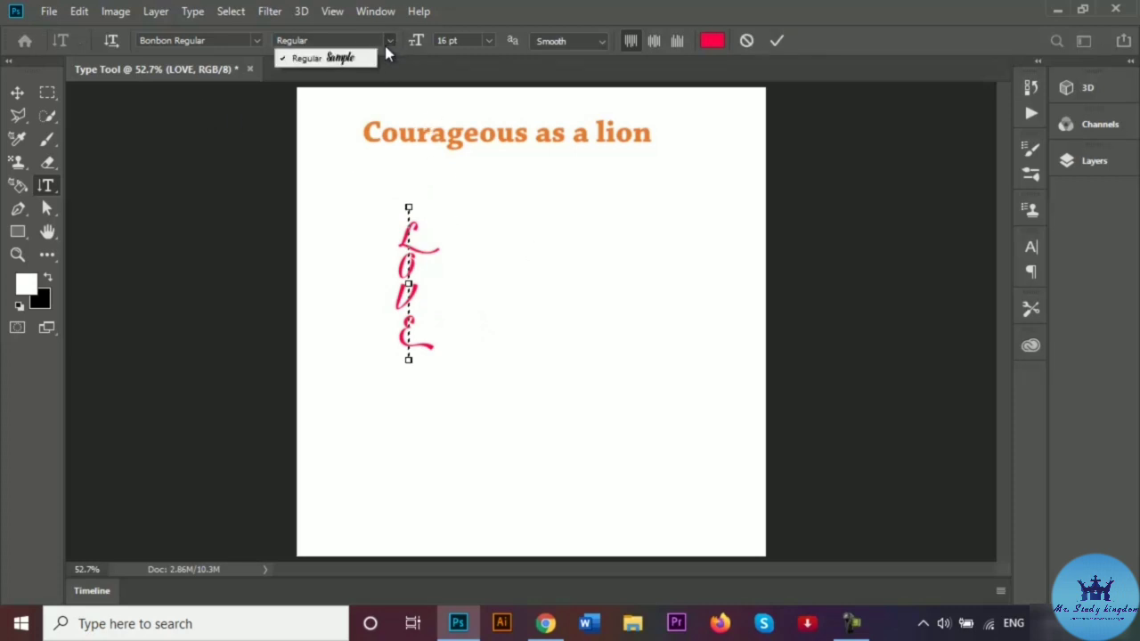
{"action": "left_click", "coordinate": [389, 48]}
Step: Try the Regular and Bold styles on the "Courageous as a lion" heading and commit it in Bold Italic
{"action": "left_click", "coordinate": [613, 133]}
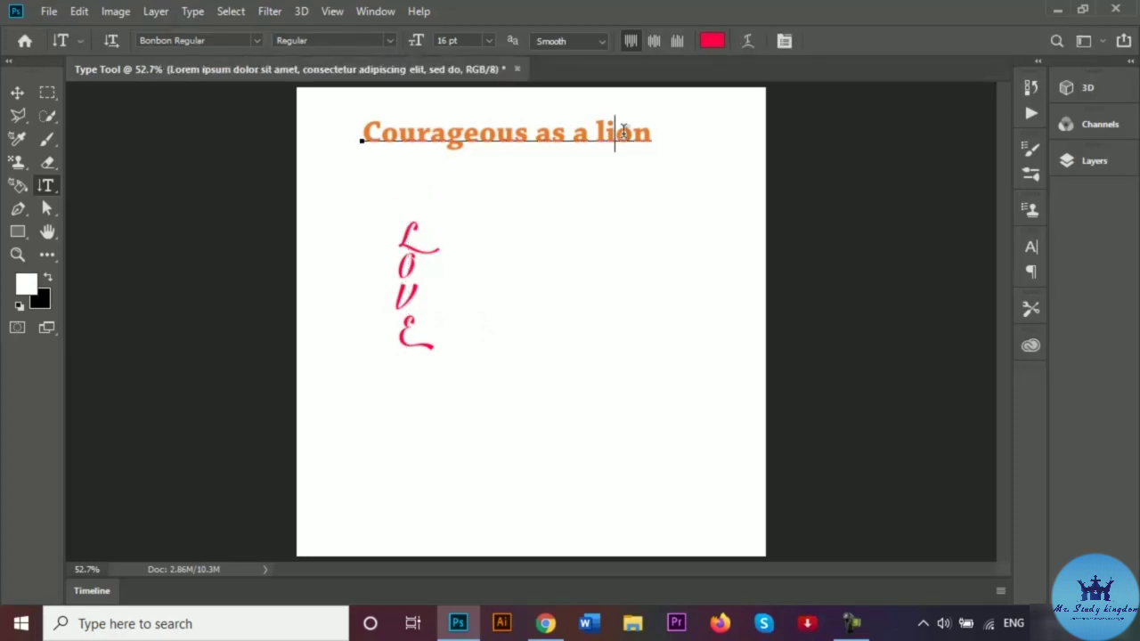
{"action": "left_click_drag", "start_coordinate": [658, 133], "coordinate": [357, 125]}
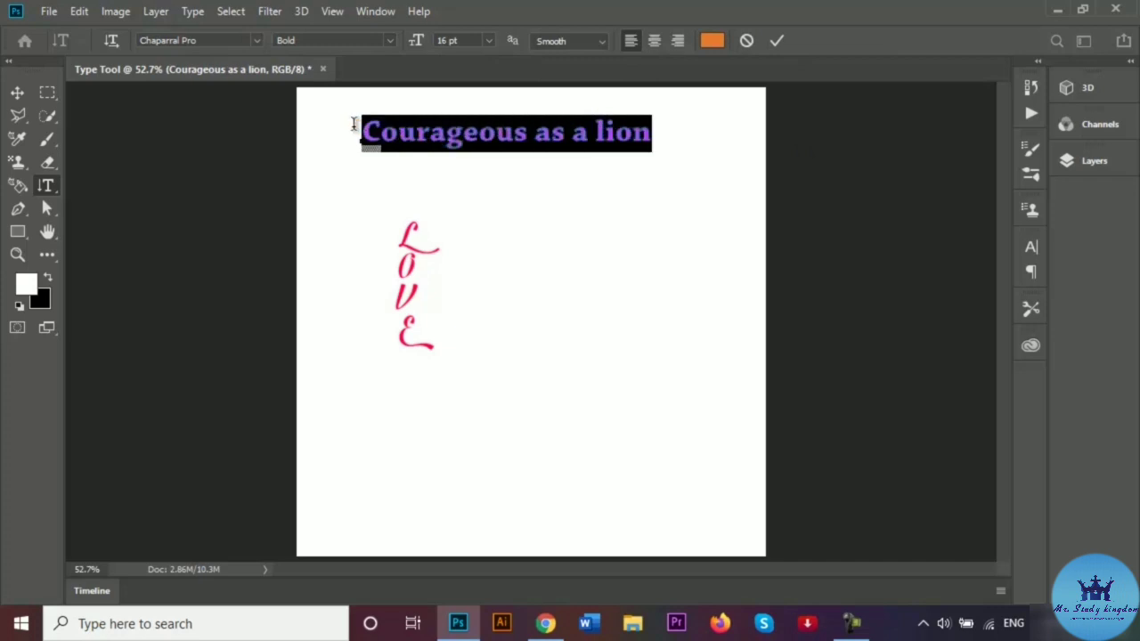
{"action": "left_click", "coordinate": [391, 41]}
{"action": "left_click", "coordinate": [303, 72]}
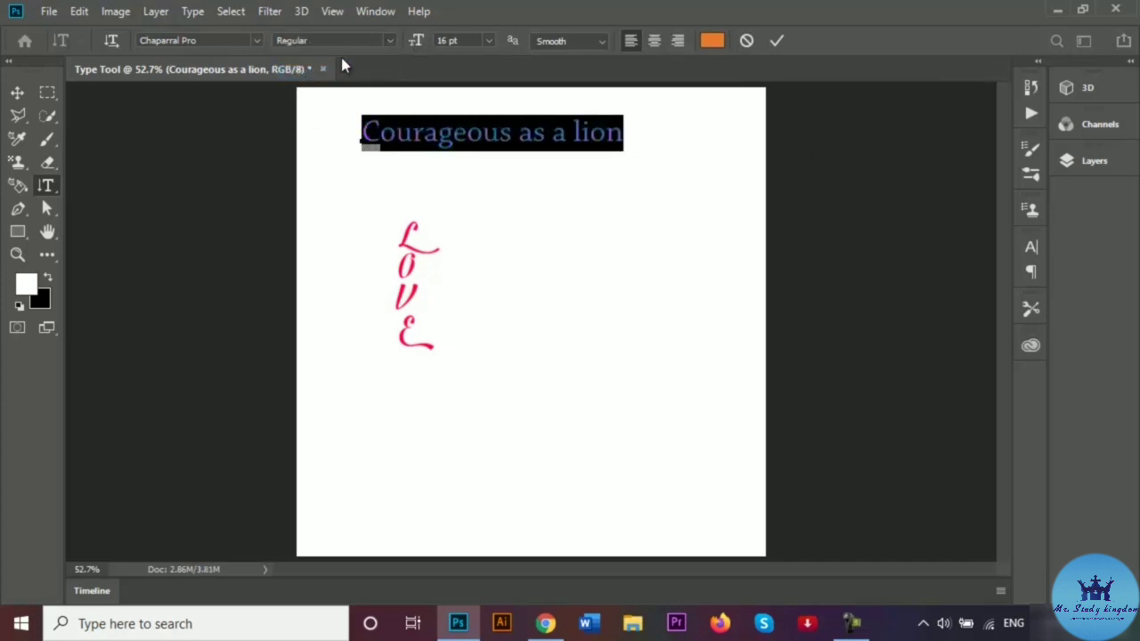
{"action": "left_click", "coordinate": [390, 41]}
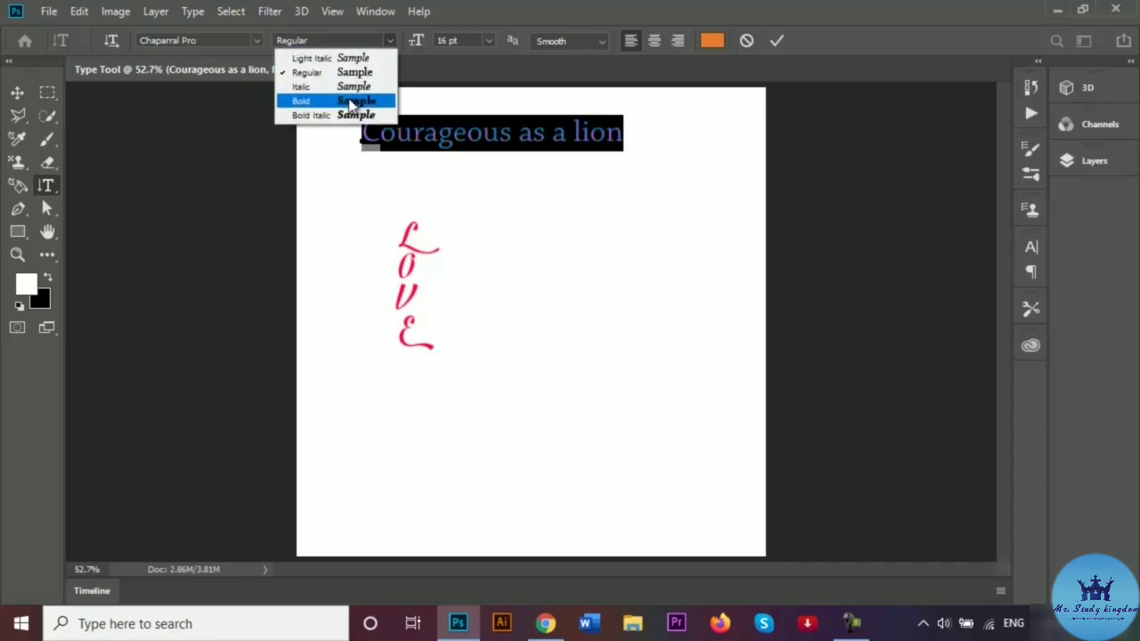
{"action": "left_click", "coordinate": [350, 104]}
{"action": "left_click", "coordinate": [392, 40]}
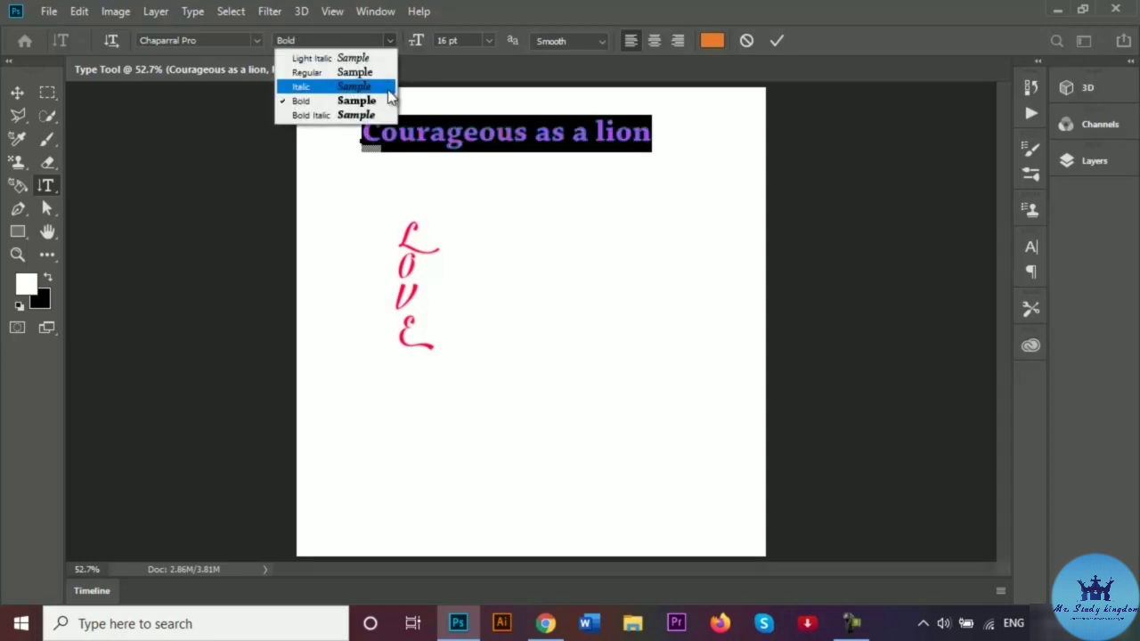
{"action": "left_click", "coordinate": [366, 116]}
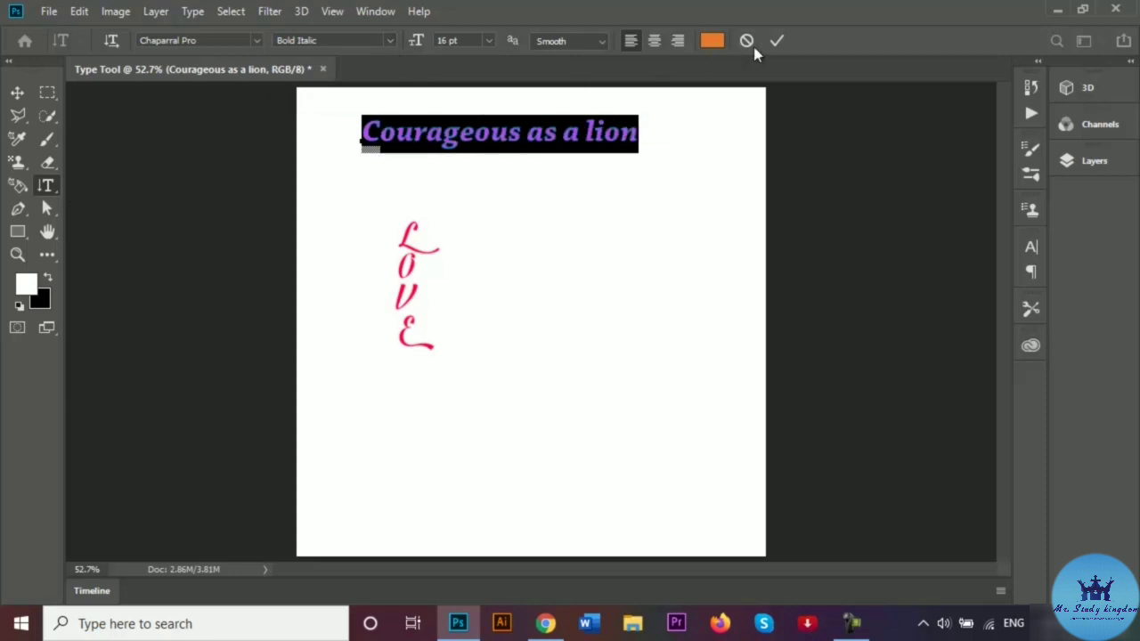
{"action": "left_click", "coordinate": [786, 40]}
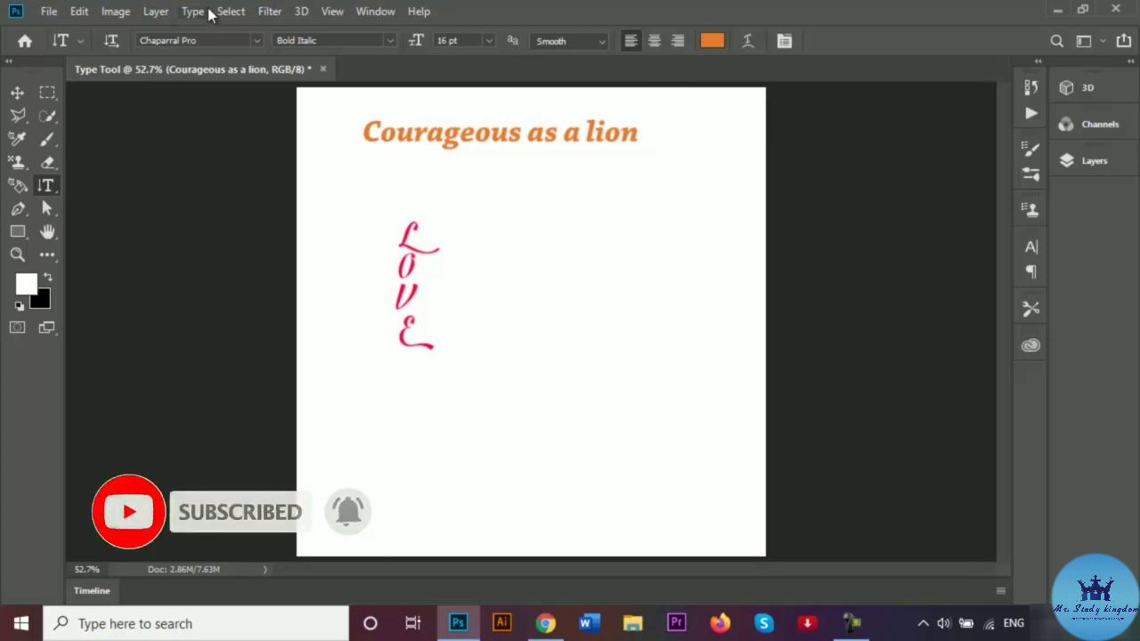
Step: Select the whole "Courageous as a lion" heading and try font sizes of 48 pt and 30 pt
{"action": "left_click", "coordinate": [446, 136]}
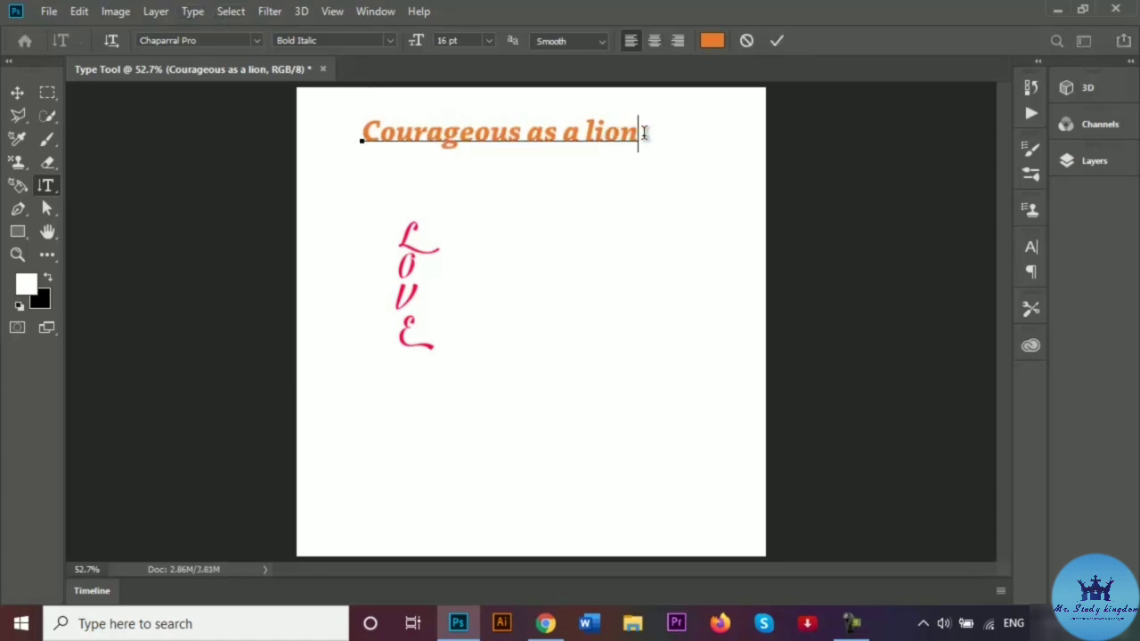
{"action": "left_click_drag", "start_coordinate": [641, 133], "coordinate": [349, 157]}
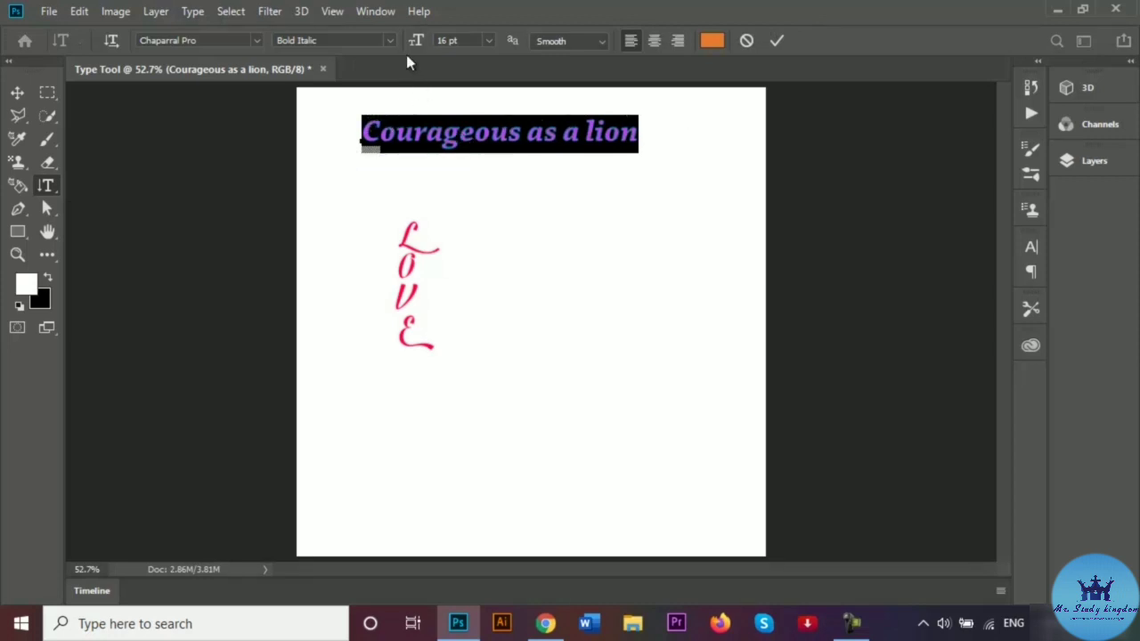
{"action": "left_click", "coordinate": [489, 40]}
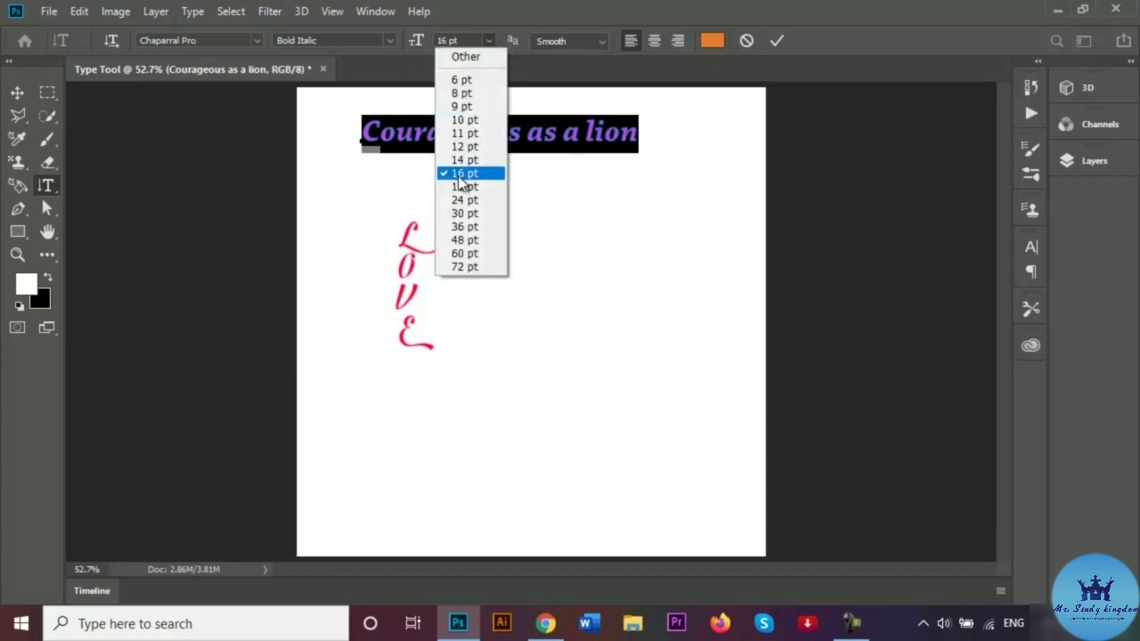
{"action": "left_click", "coordinate": [470, 240]}
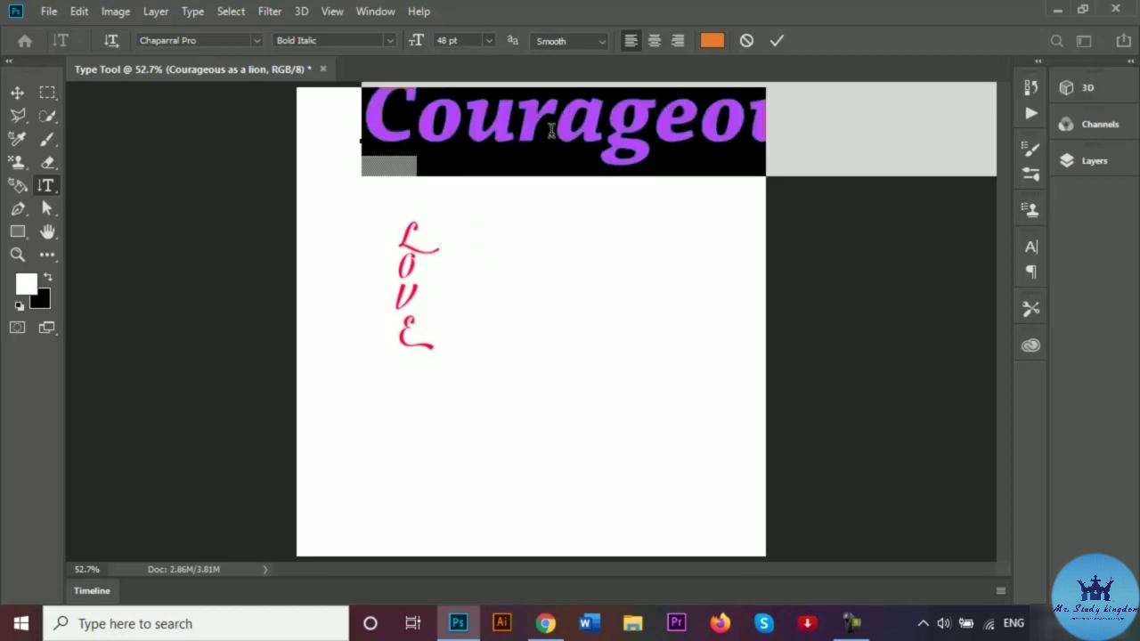
{"action": "left_click", "coordinate": [492, 41]}
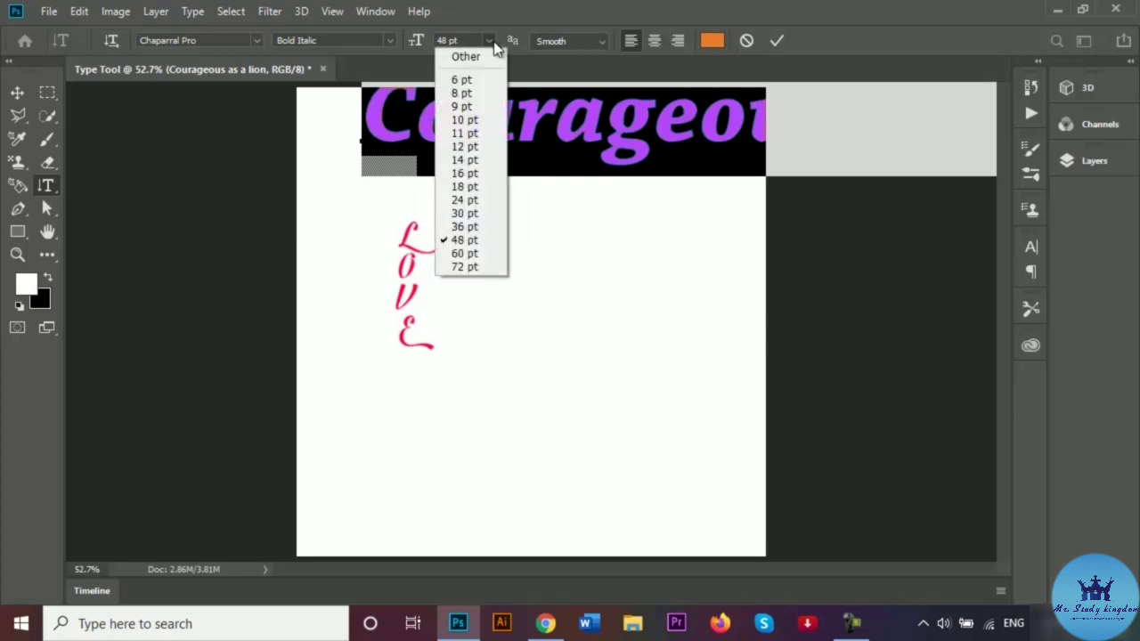
{"action": "left_click", "coordinate": [466, 214]}
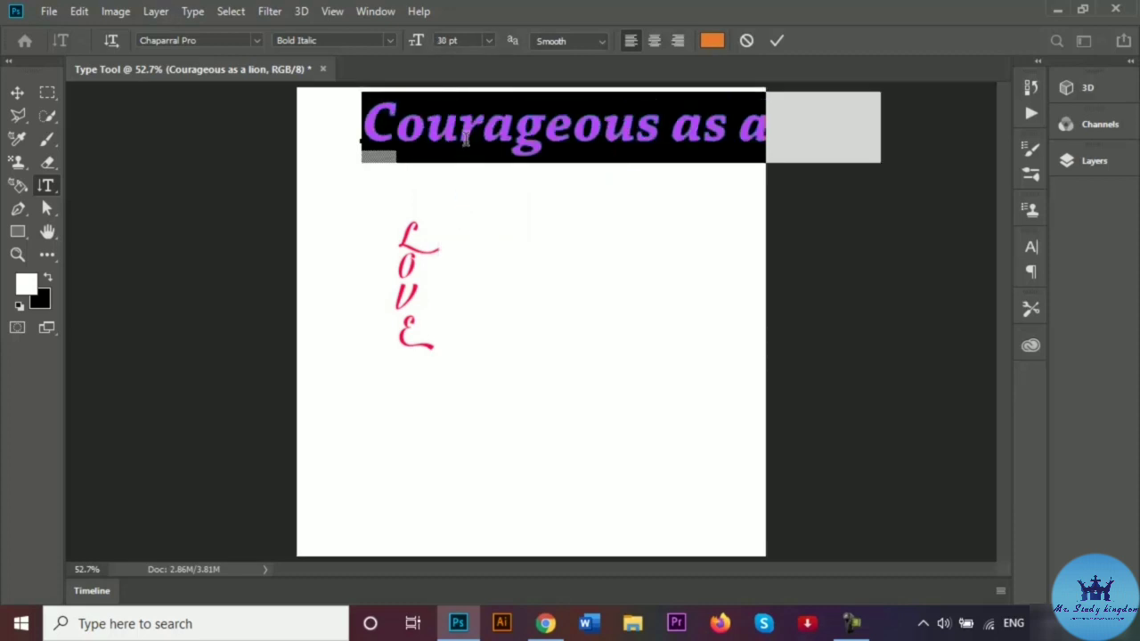
Step: Set the "Courageous as a lion" heading to 24 pt and move it so the whole line fits inside the canvas
{"action": "left_click", "coordinate": [488, 41]}
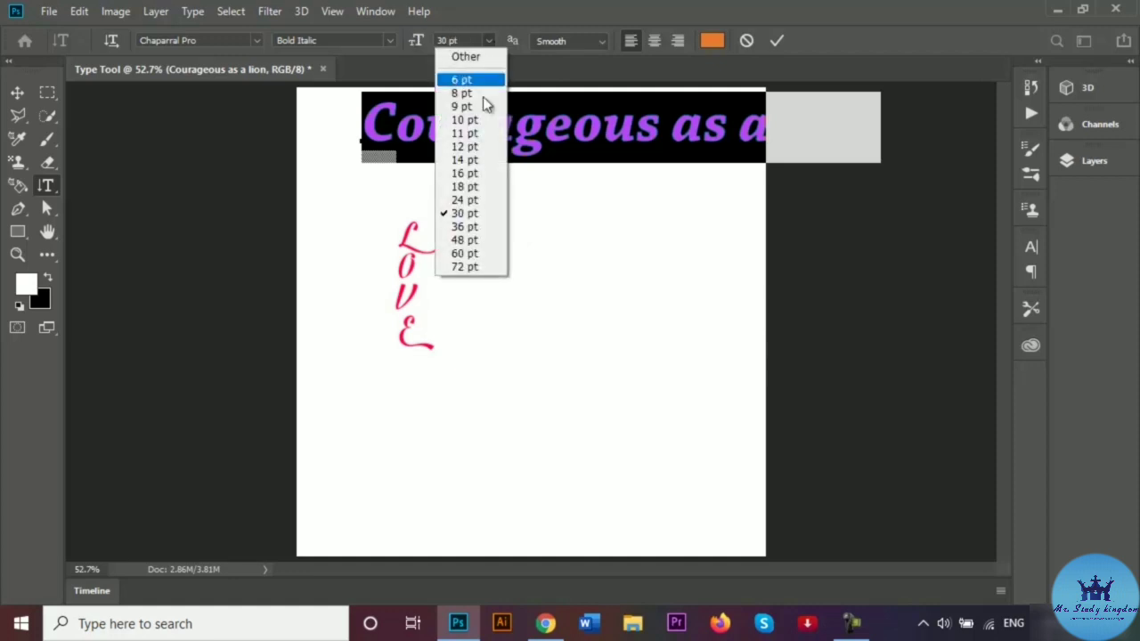
{"action": "left_click", "coordinate": [474, 202]}
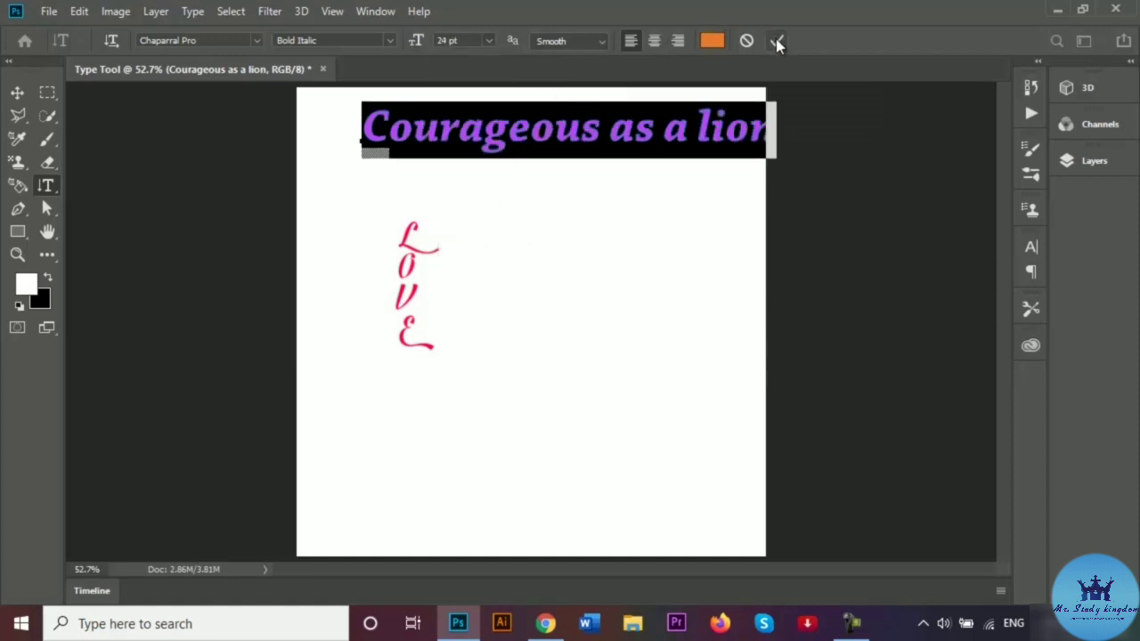
{"action": "left_click", "coordinate": [777, 41]}
{"action": "key", "text": "v"}
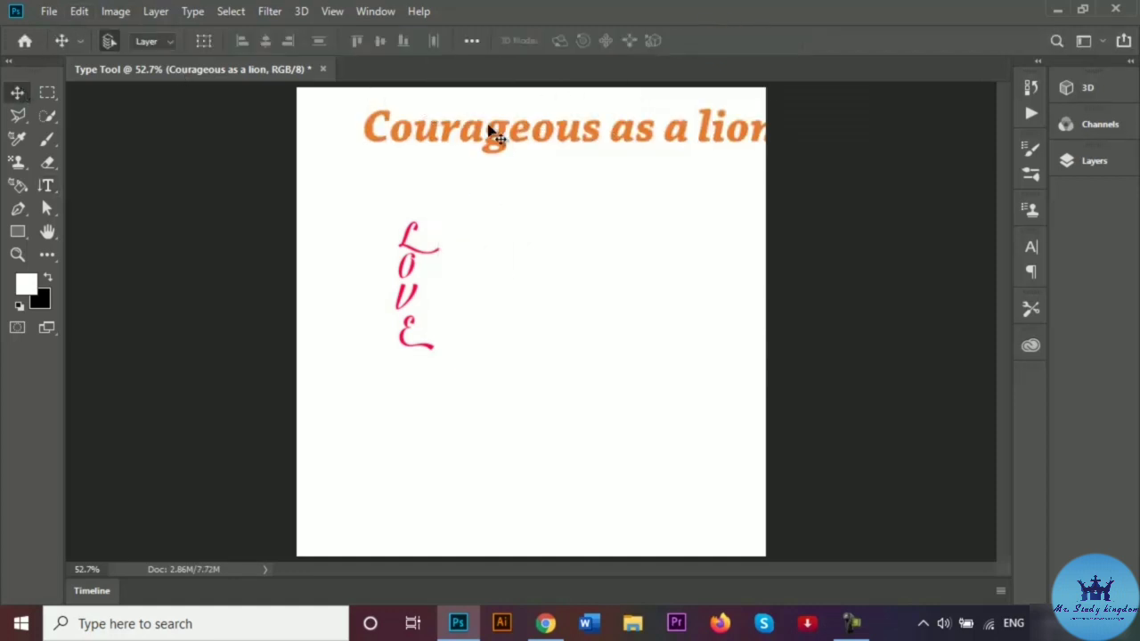
{"action": "left_click_drag", "start_coordinate": [491, 135], "coordinate": [445, 136]}
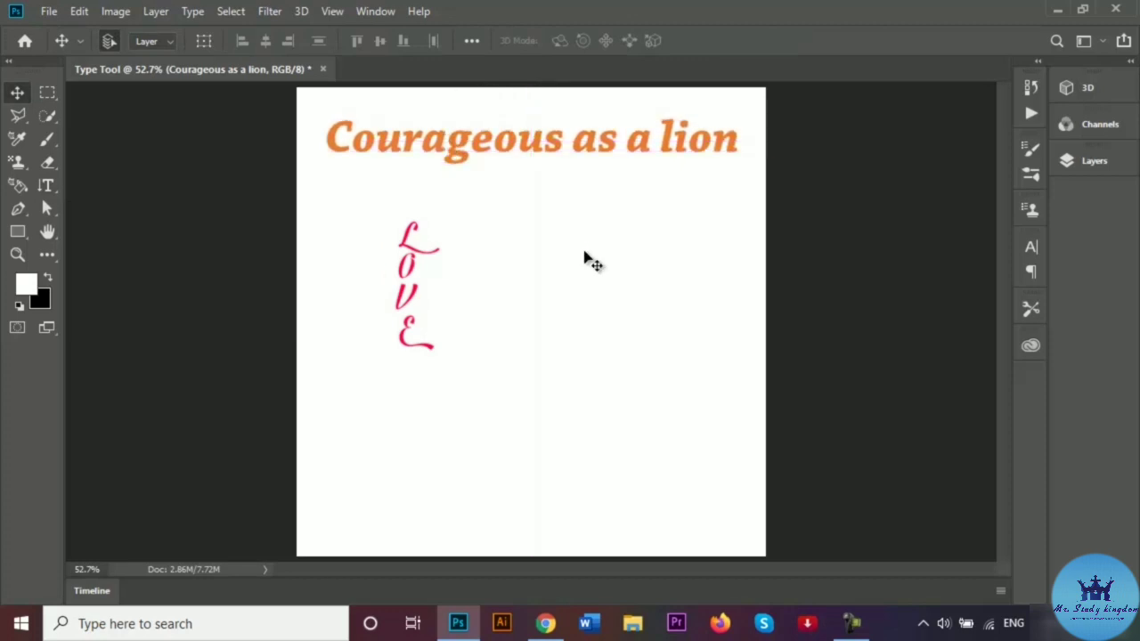